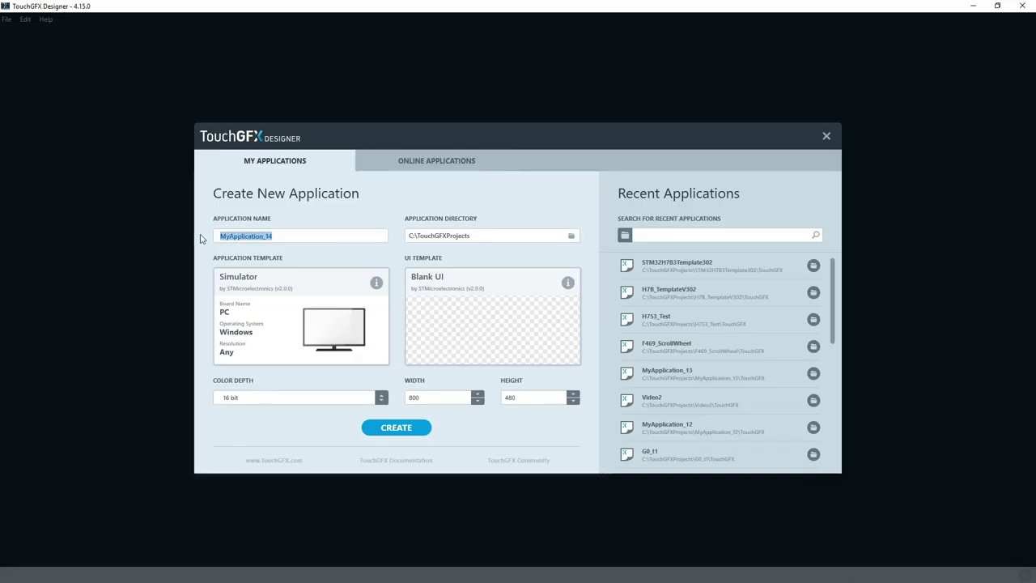
- Create an application named STM32H7B640x480 based on the STM32H7B3I DK application template
{"action": "type", "text": "STM32H7"}
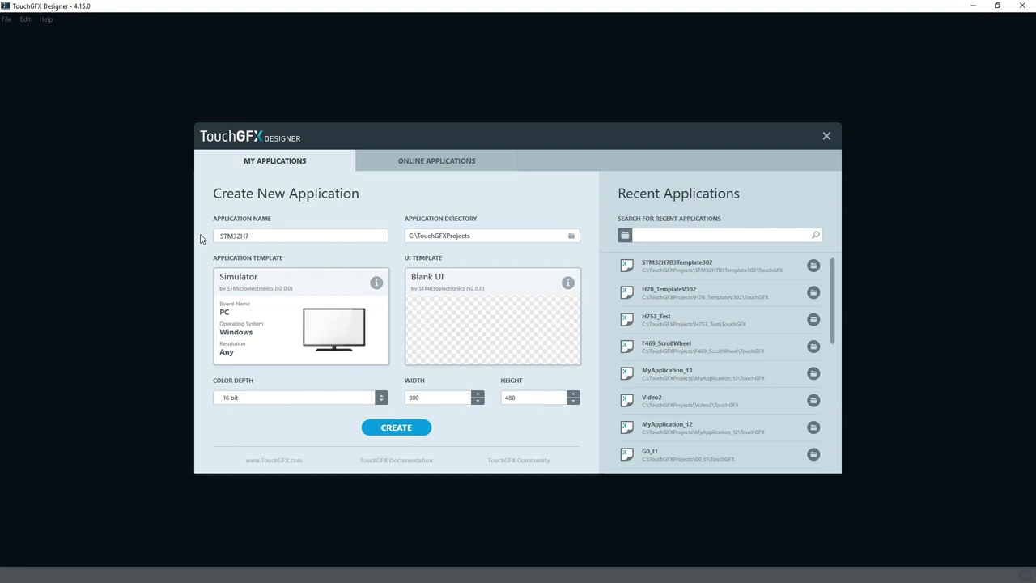
{"action": "type", "text": "B640x480"}
{"action": "mouse_move", "coordinate": [278, 297]}
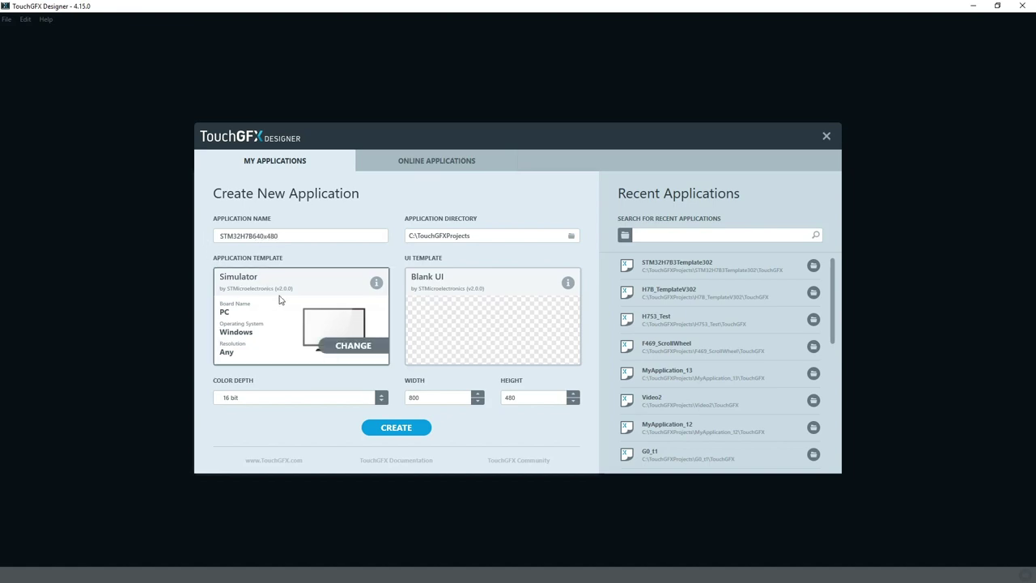
{"action": "left_click", "coordinate": [346, 348]}
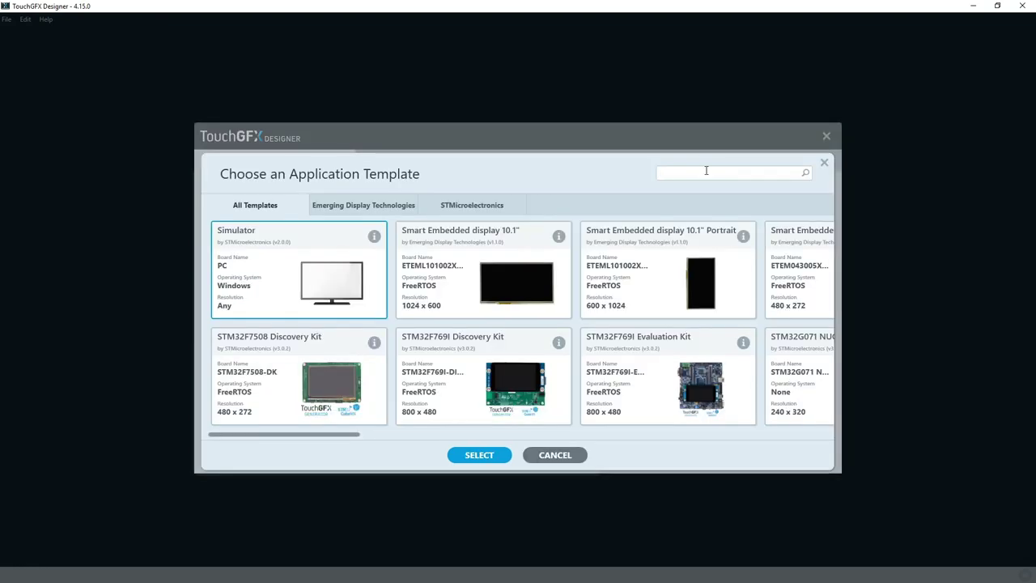
{"action": "left_click", "coordinate": [706, 170]}
{"action": "type", "text": "stm32h7b"}
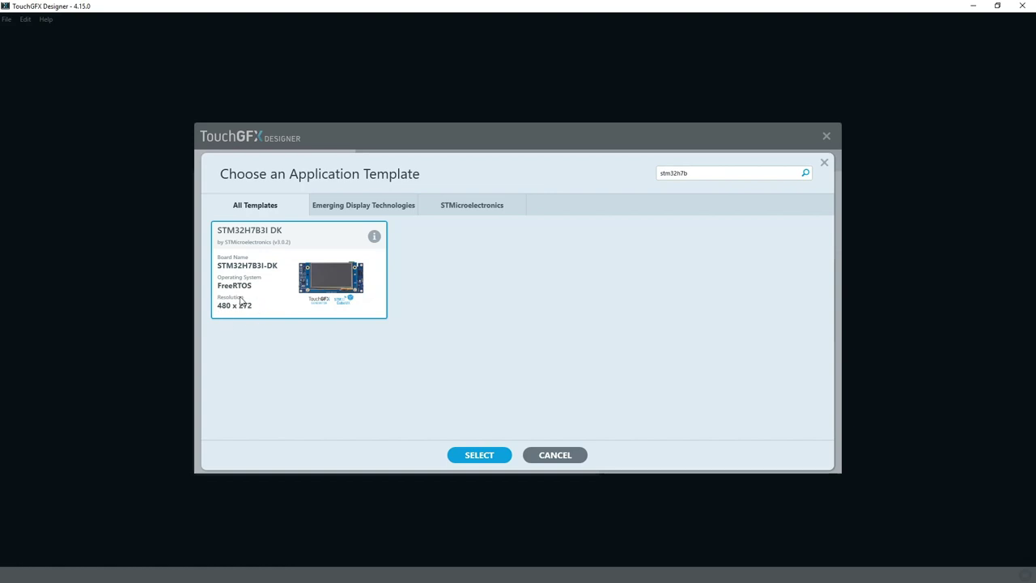
{"action": "left_click", "coordinate": [478, 456]}
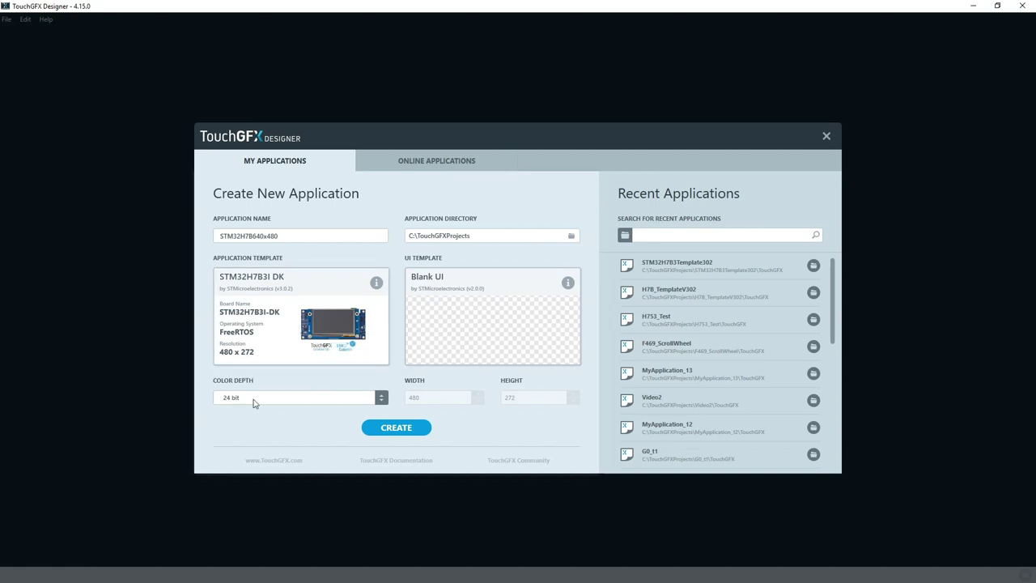
{"action": "left_click", "coordinate": [387, 432]}
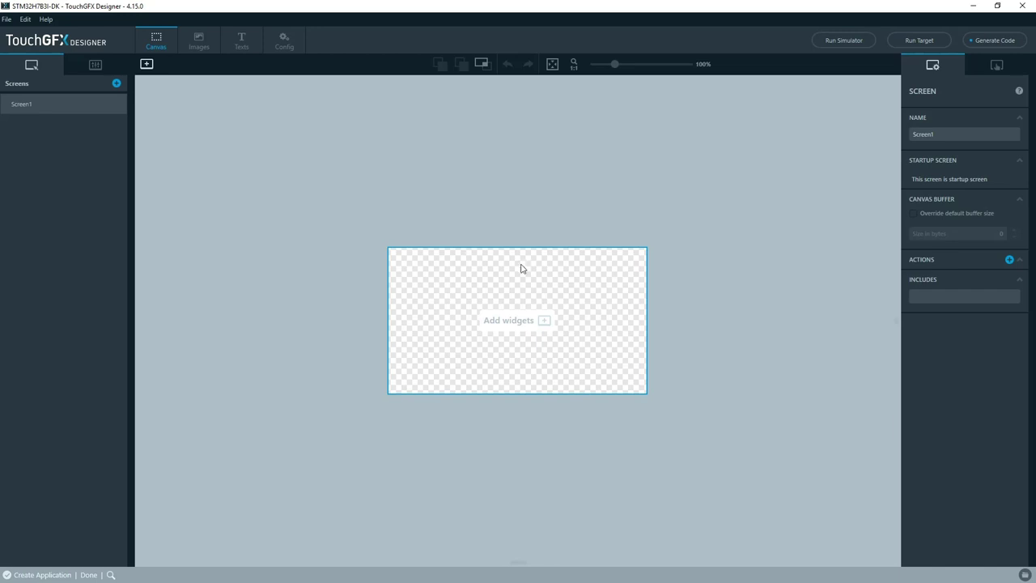
- Add a Box widget to Screen1 and enlarge it to cover the whole 480 x 272 canvas
{"action": "left_click", "coordinate": [146, 64]}
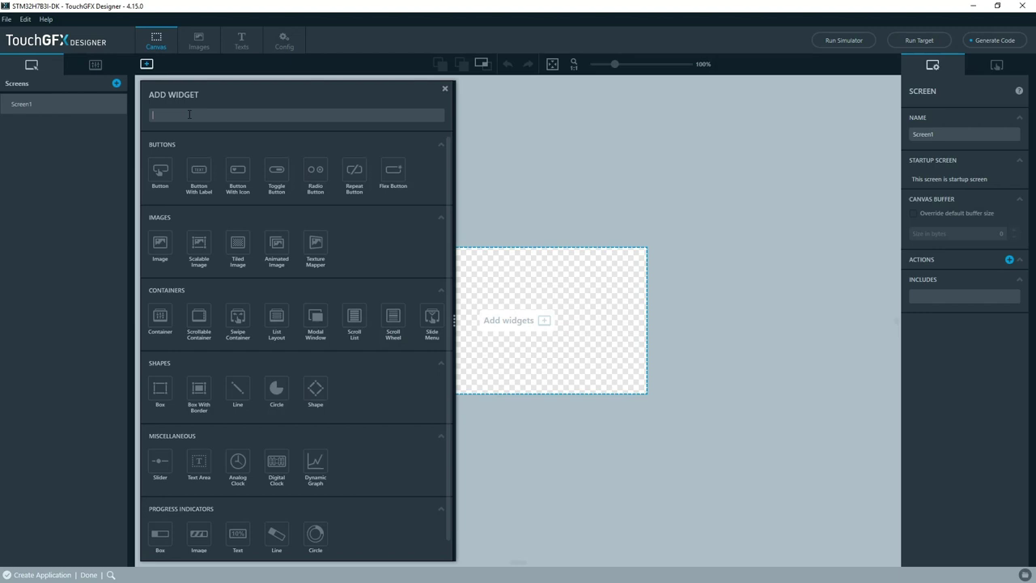
{"action": "type", "text": "box"}
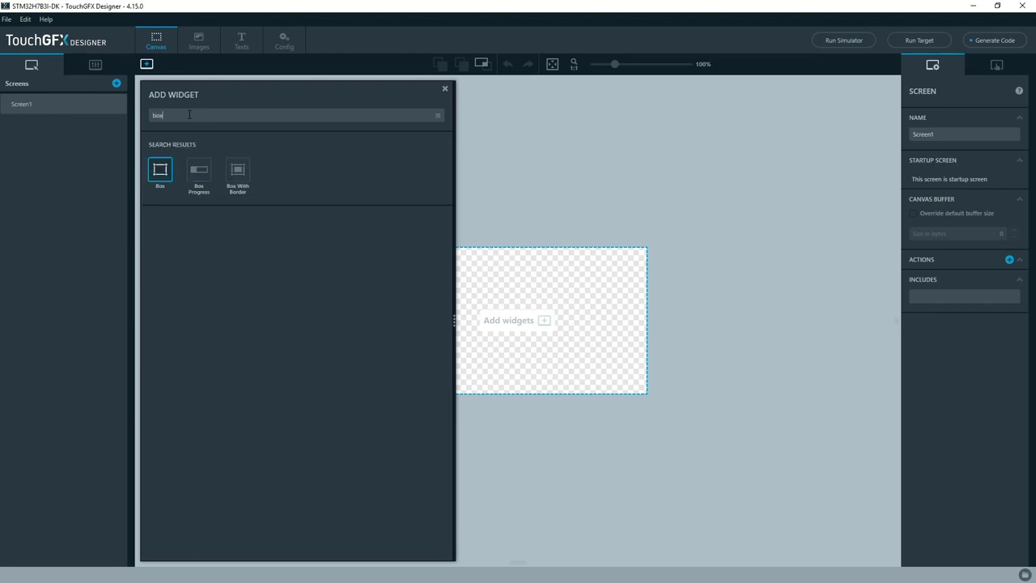
{"action": "key", "text": "Return"}
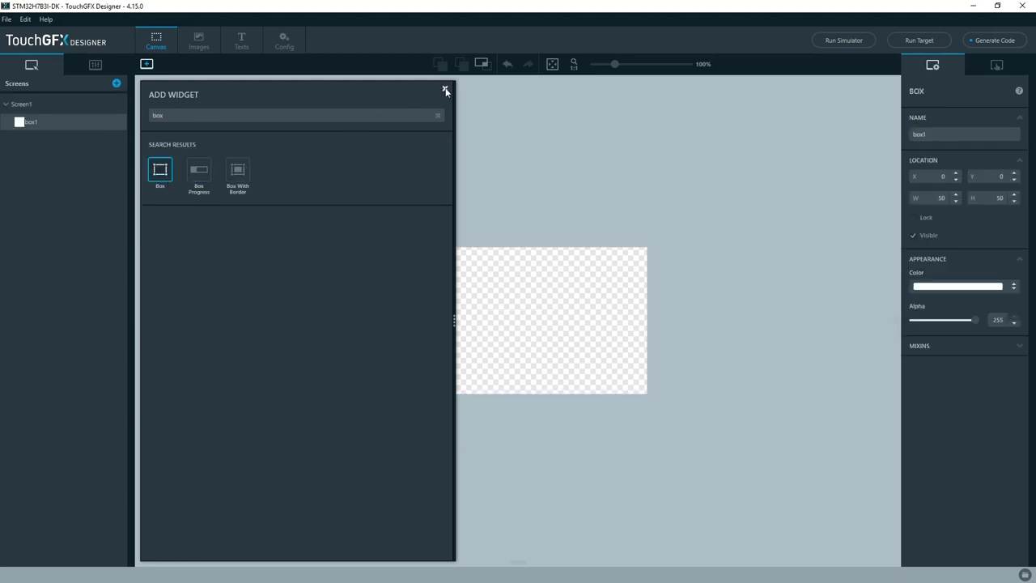
{"action": "left_click", "coordinate": [446, 89]}
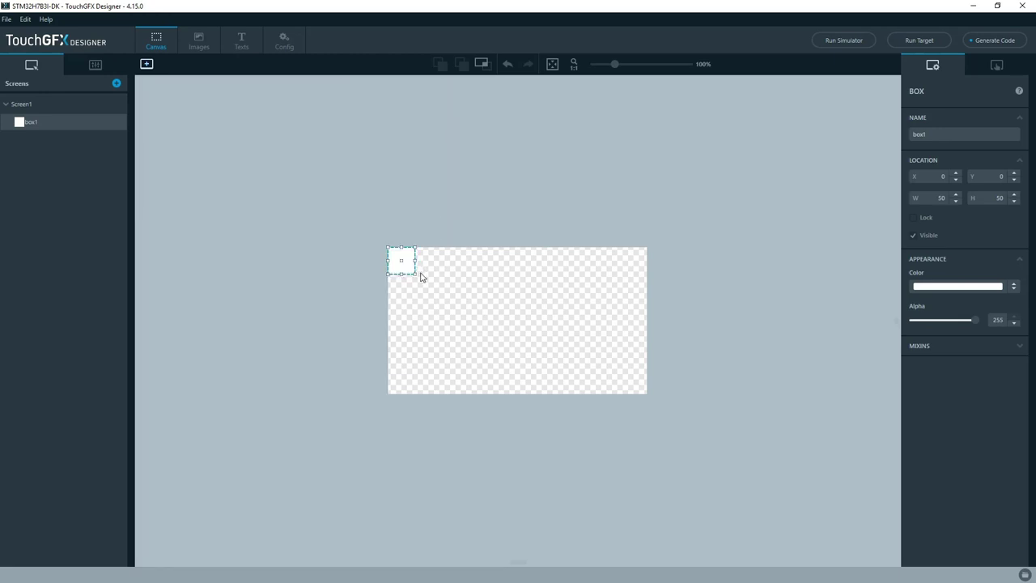
{"action": "left_click_drag", "start_coordinate": [419, 274], "coordinate": [647, 395]}
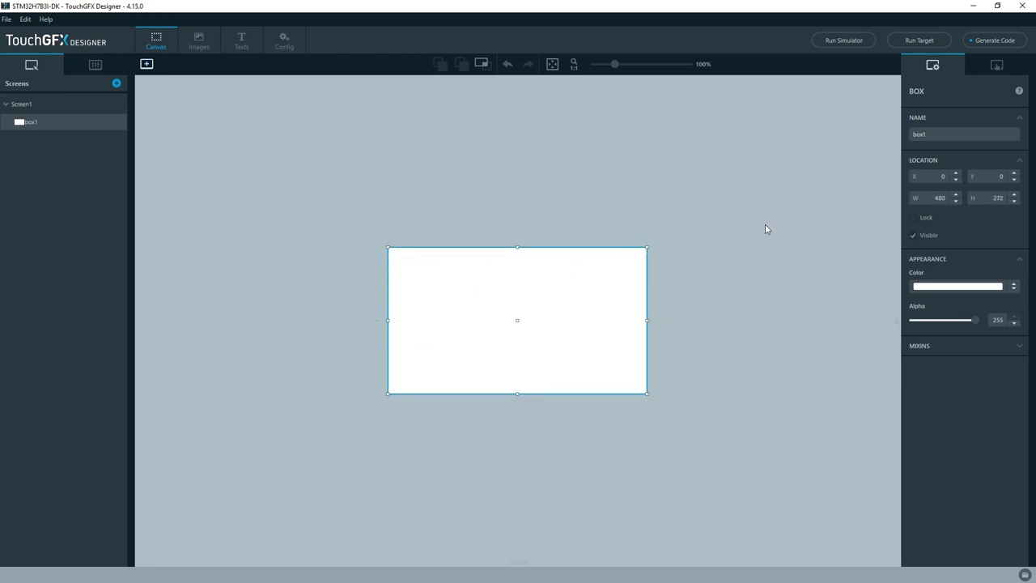
- Generate the project code and open STM32H7B3I-DK.ioc from the STM32H7B640x480 project folder in STM32CubeMX
{"action": "left_click", "coordinate": [992, 42]}
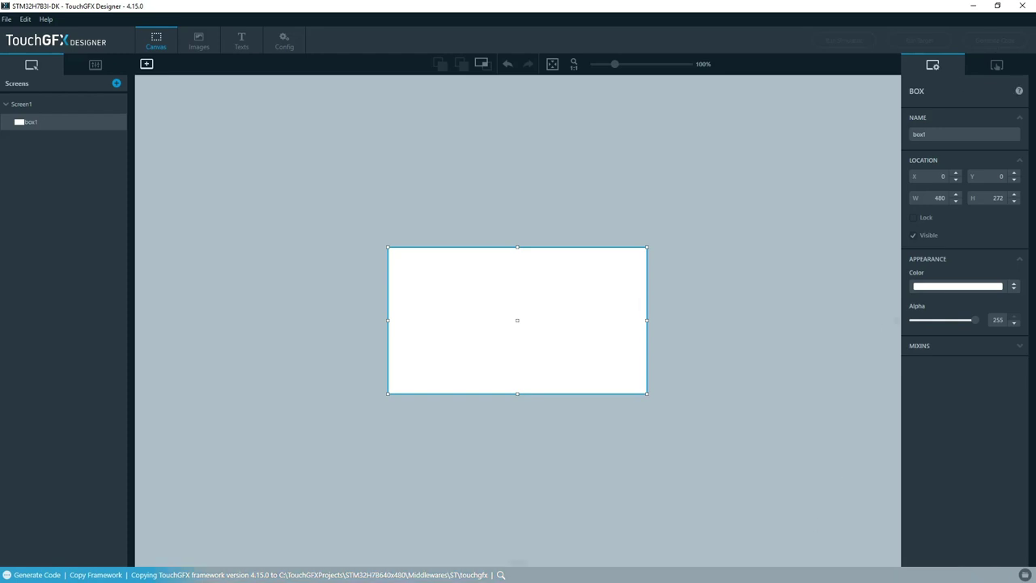
{"action": "left_click", "coordinate": [740, 572]}
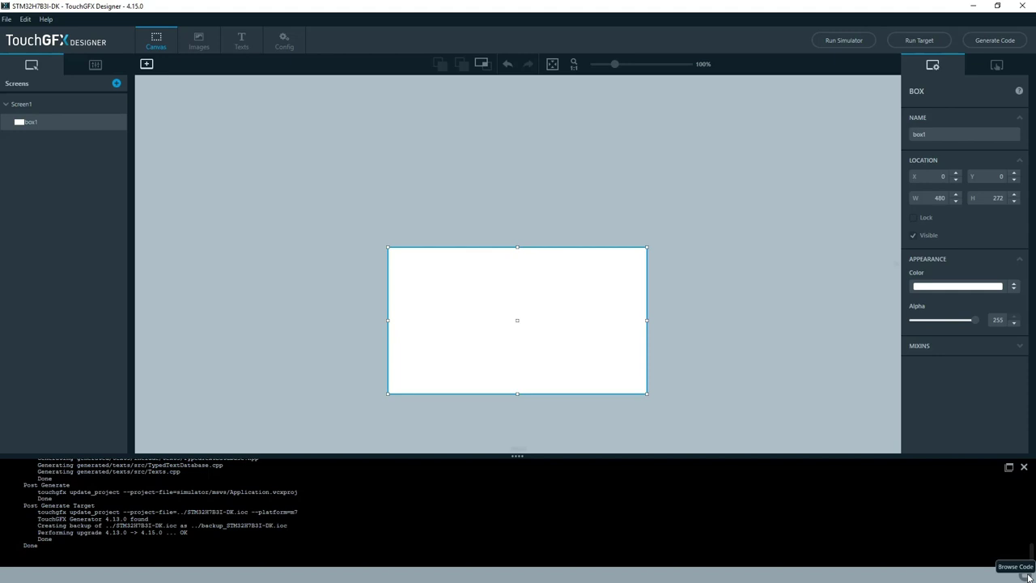
{"action": "left_click", "coordinate": [1026, 576]}
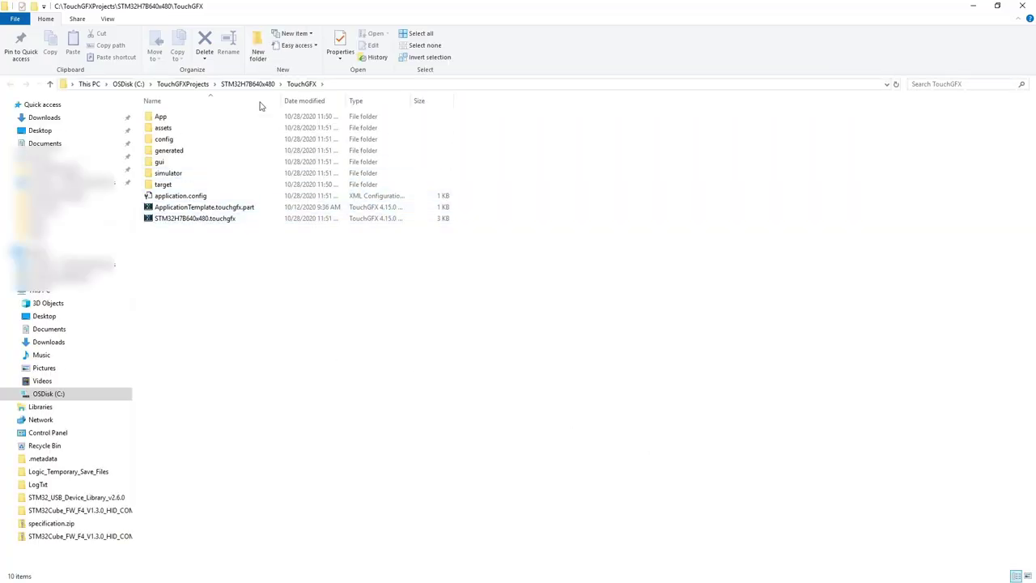
{"action": "left_click", "coordinate": [241, 86]}
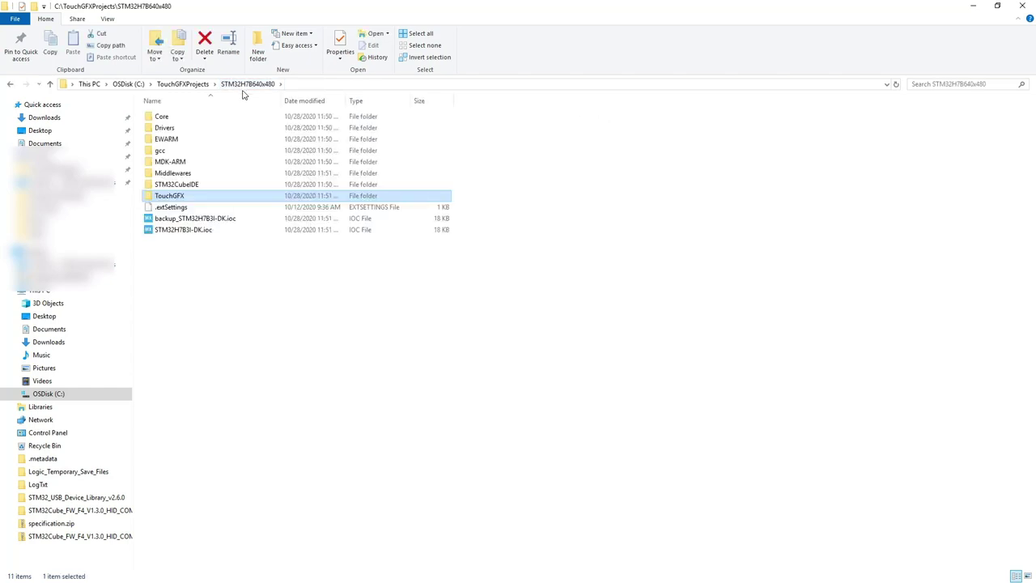
{"action": "left_click", "coordinate": [201, 232]}
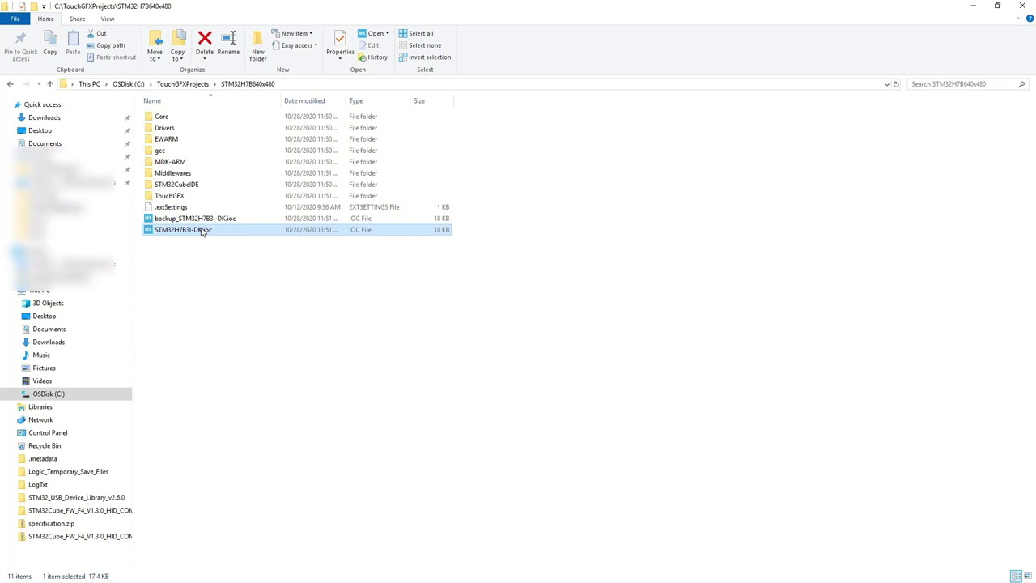
{"action": "double_click", "coordinate": [201, 230]}
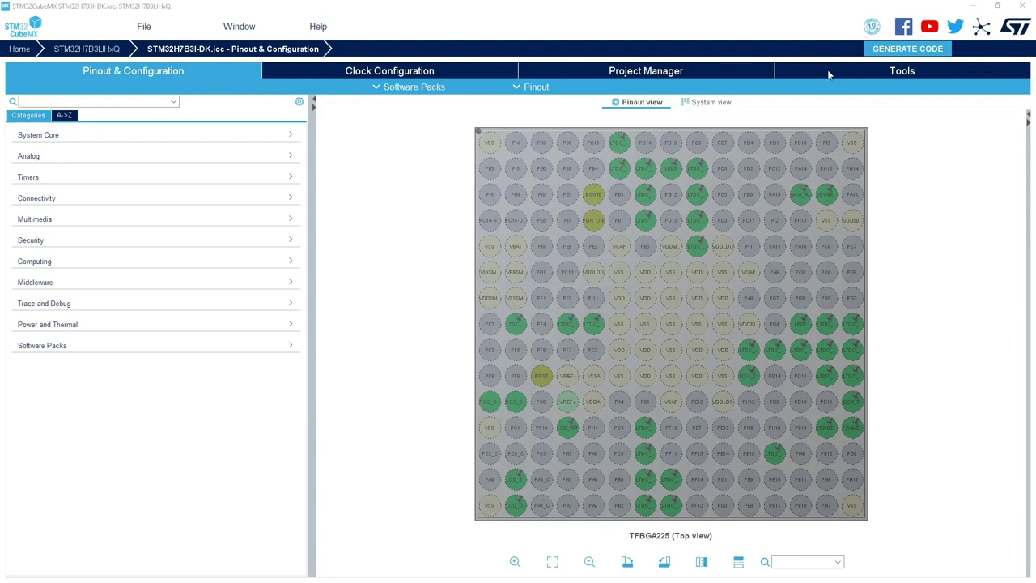
- In the clock configuration, set the DIVM3 divider of PLL3, which feeds the LTDC clock, to /2
{"action": "left_click", "coordinate": [446, 74]}
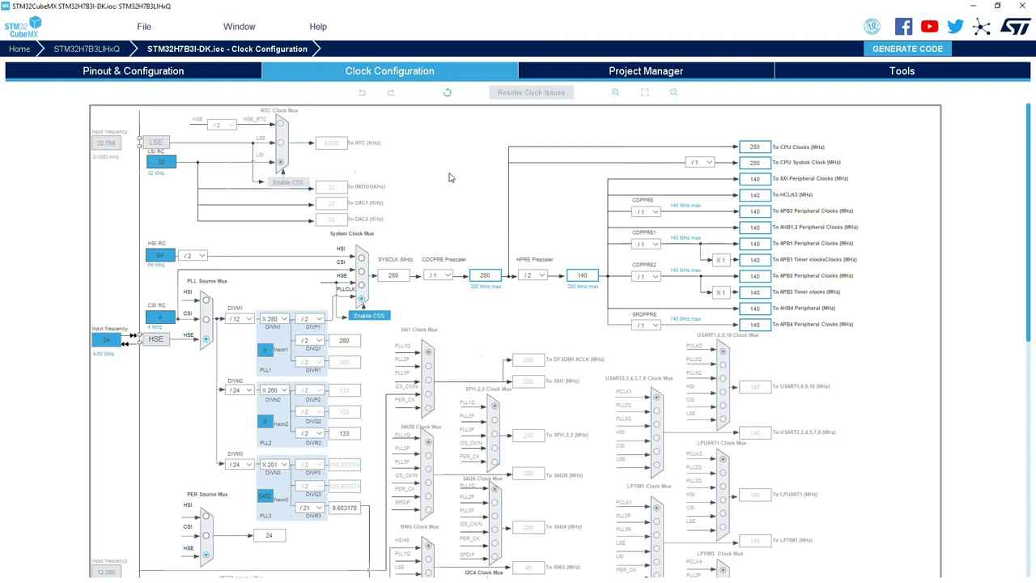
{"action": "scroll", "coordinate": [451, 177], "scroll_direction": "down", "scroll_amount": 1}
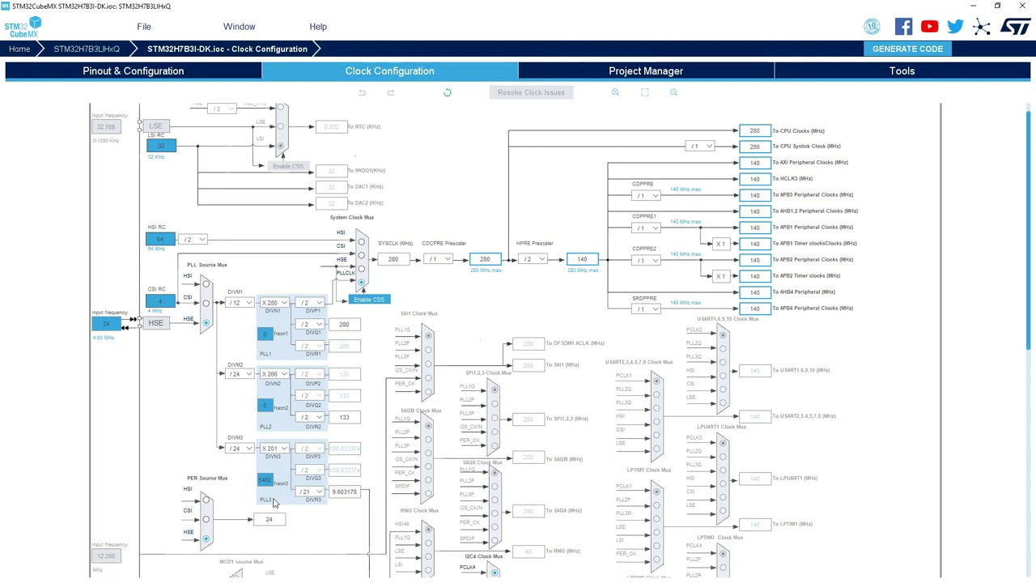
{"action": "scroll", "coordinate": [273, 503], "scroll_direction": "down", "scroll_amount": 1}
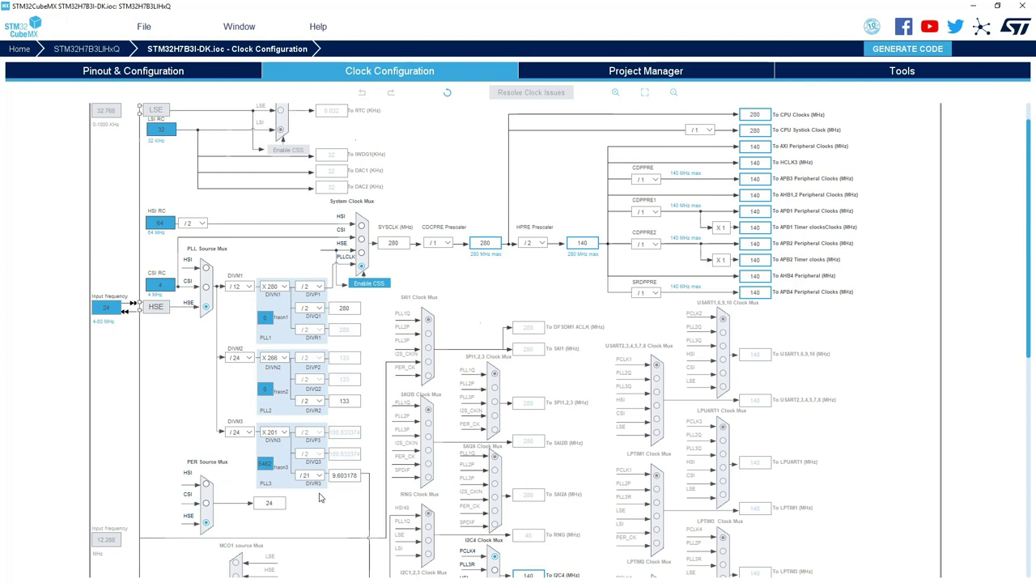
{"action": "scroll", "coordinate": [320, 498], "scroll_direction": "down", "scroll_amount": 1}
{"action": "scroll", "coordinate": [320, 498], "scroll_direction": "down", "scroll_amount": 2}
{"action": "scroll", "coordinate": [322, 494], "scroll_direction": "down", "scroll_amount": 3}
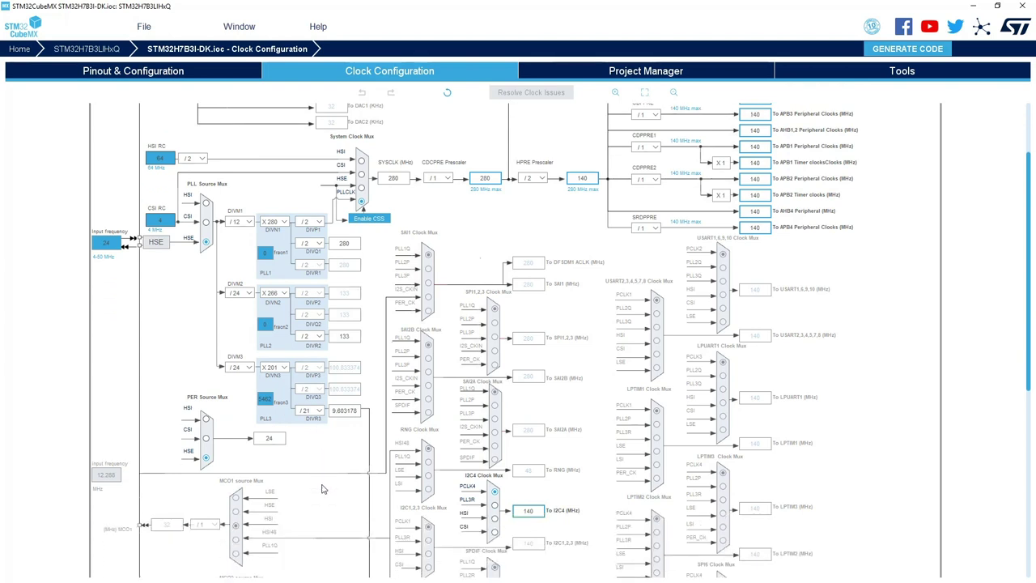
{"action": "scroll", "coordinate": [321, 489], "scroll_direction": "down", "scroll_amount": 10}
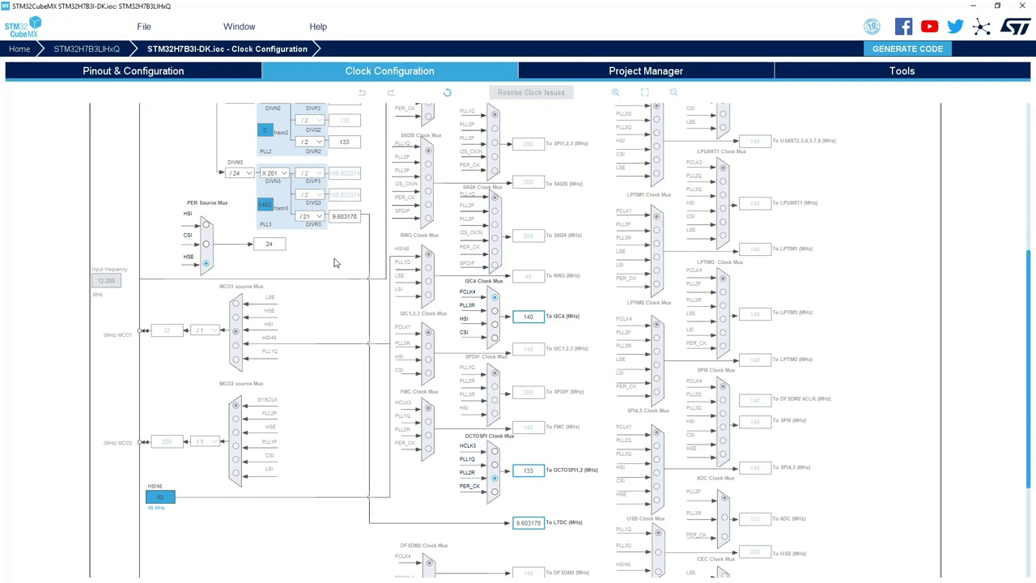
{"action": "scroll", "coordinate": [336, 263], "scroll_direction": "up", "scroll_amount": 2}
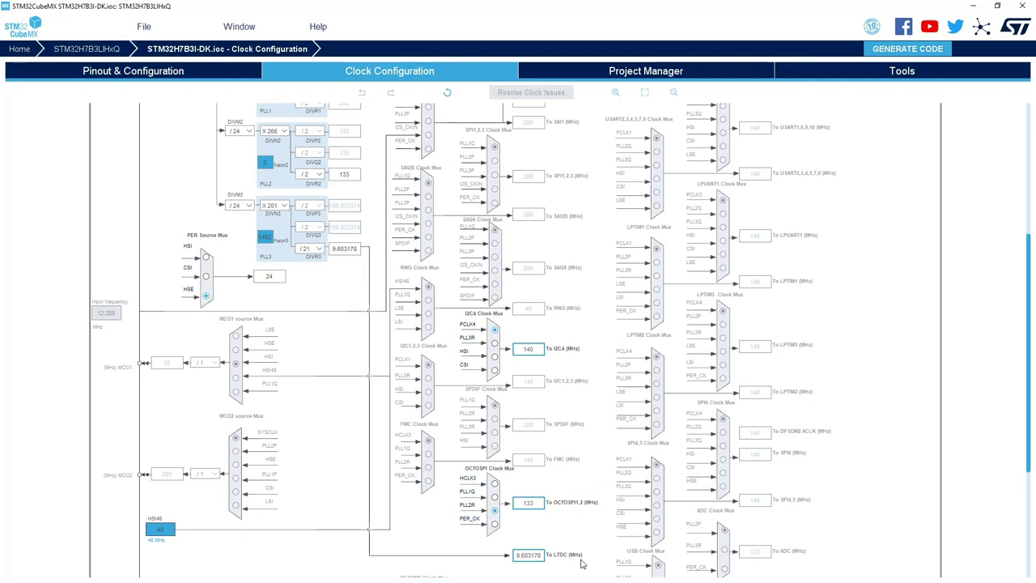
{"action": "left_click", "coordinate": [241, 209]}
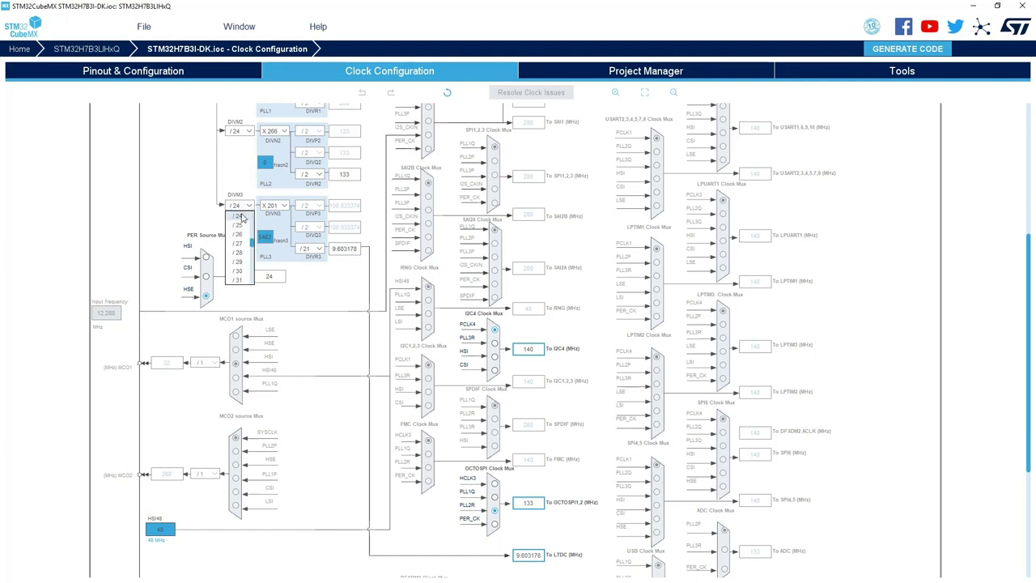
{"action": "scroll", "coordinate": [241, 217], "scroll_direction": "up", "scroll_amount": 7}
{"action": "scroll", "coordinate": [239, 233], "scroll_direction": "up", "scroll_amount": 1}
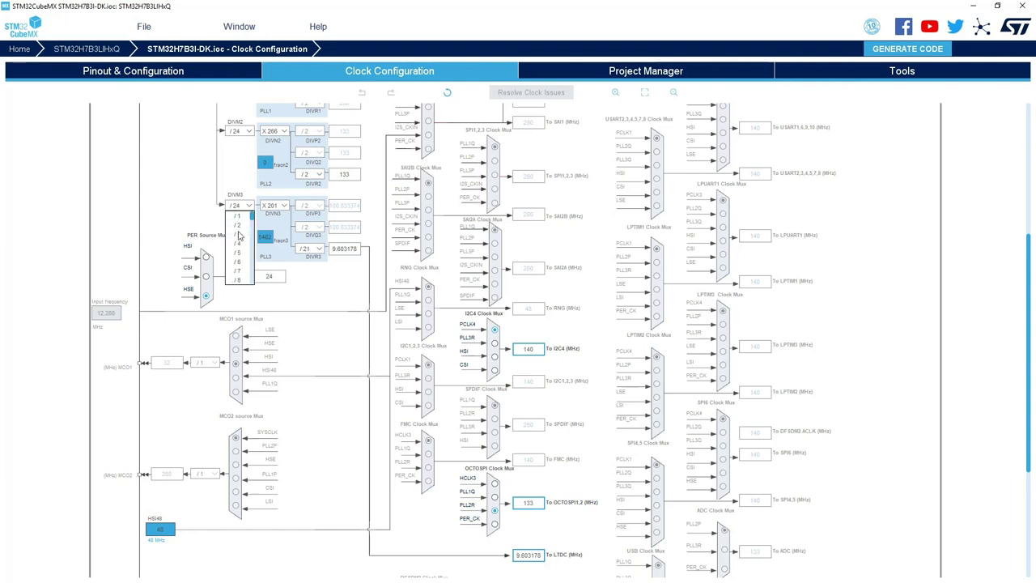
{"action": "left_click", "coordinate": [238, 226]}
- Set the DIVN3 multiplier of PLL3 to X 31
{"action": "left_click", "coordinate": [273, 207]}
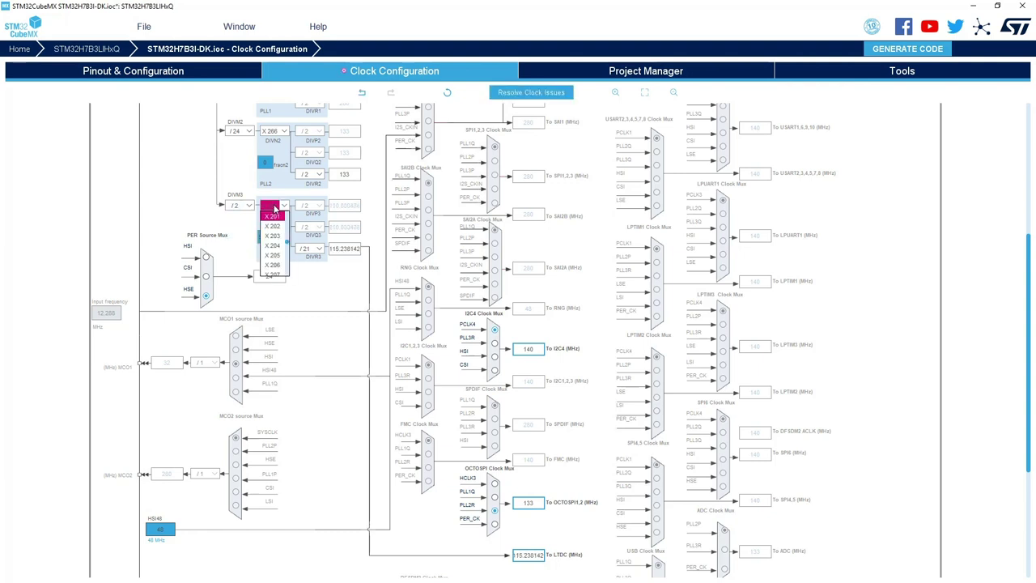
{"action": "scroll", "coordinate": [272, 230], "scroll_direction": "up", "scroll_amount": 3}
{"action": "scroll", "coordinate": [272, 230], "scroll_direction": "up", "scroll_amount": 7}
{"action": "scroll", "coordinate": [271, 230], "scroll_direction": "up", "scroll_amount": 18}
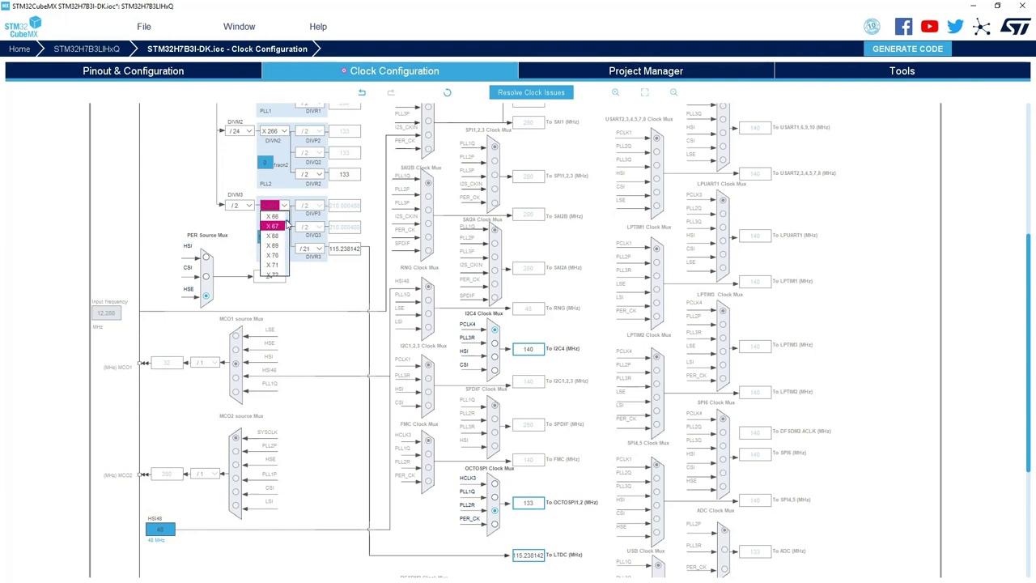
{"action": "scroll", "coordinate": [289, 225], "scroll_direction": "up", "scroll_amount": 8}
{"action": "scroll", "coordinate": [288, 230], "scroll_direction": "up", "scroll_amount": 6}
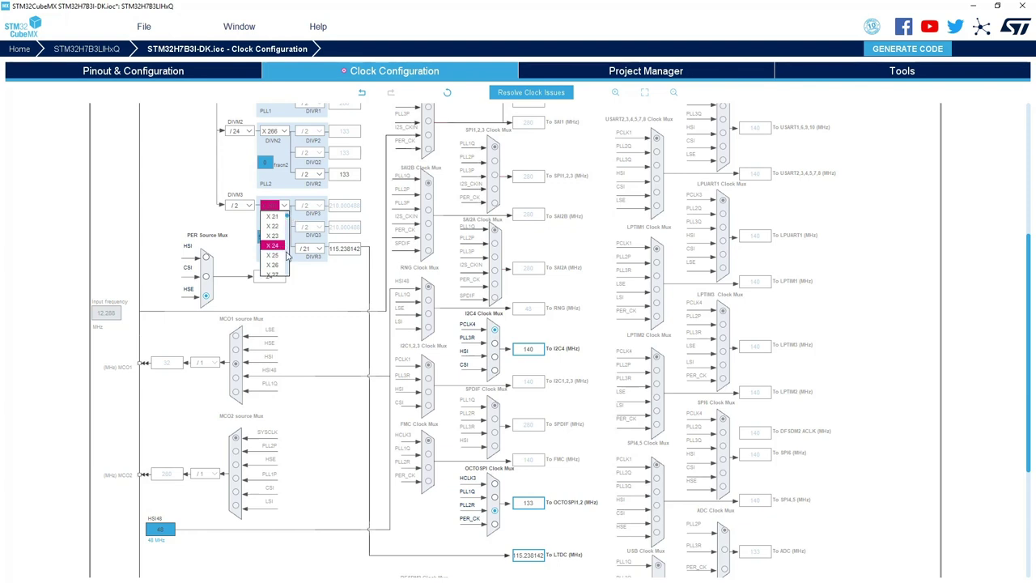
{"action": "scroll", "coordinate": [287, 255], "scroll_direction": "down", "scroll_amount": 1}
{"action": "left_click", "coordinate": [287, 256]}
- Set PLL3's DIVR3 divider to /15 and its fractional value fracn3 to 3840
{"action": "left_click", "coordinate": [311, 249]}
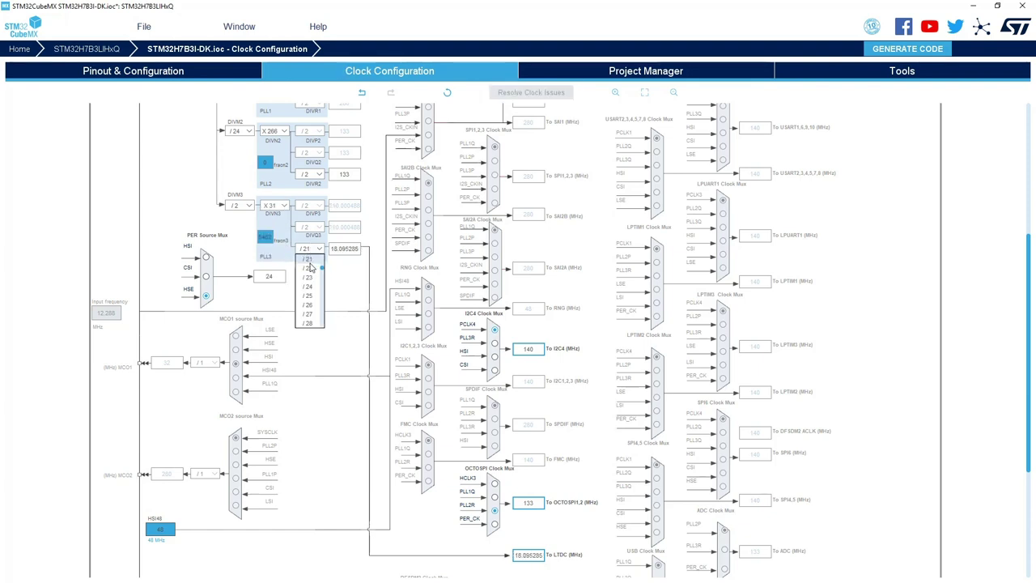
{"action": "scroll", "coordinate": [310, 268], "scroll_direction": "up", "scroll_amount": 2}
{"action": "left_click", "coordinate": [308, 259]}
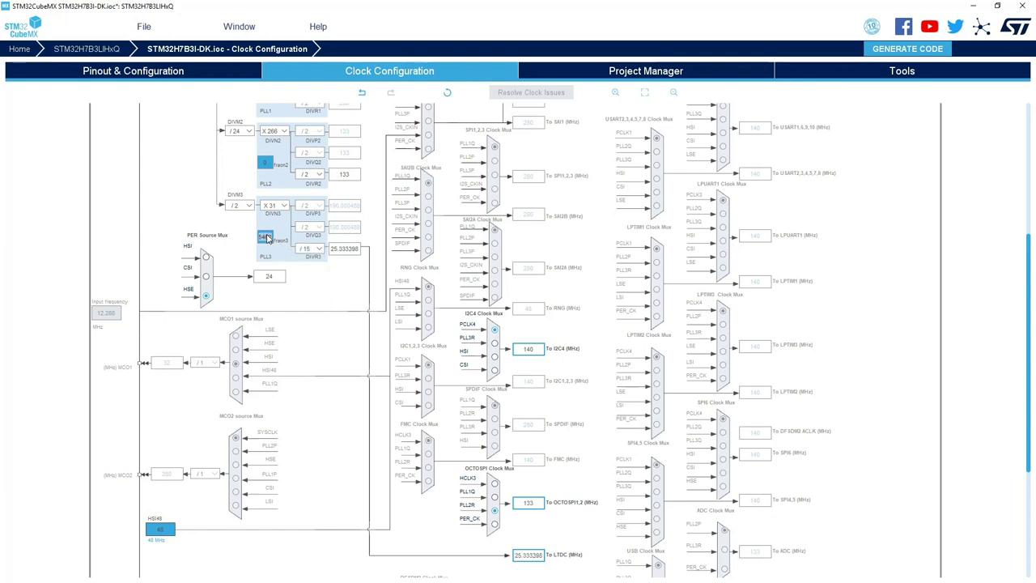
{"action": "key", "text": "BackSpace"}
{"action": "type", "text": "3840"}
- Change the display type of the LTDC multimedia peripheral to RGB565 (16 bits)
{"action": "left_click", "coordinate": [87, 74]}
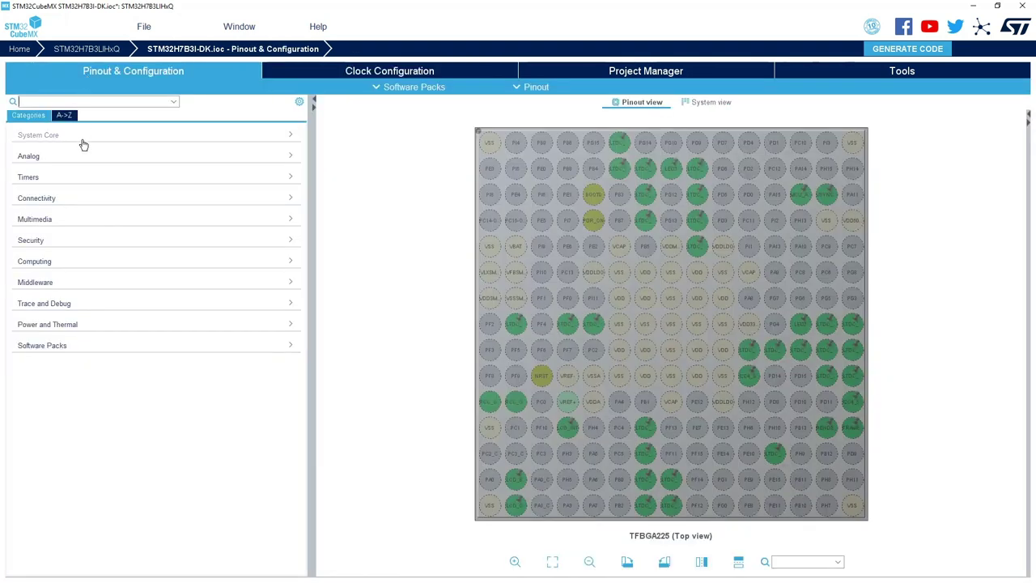
{"action": "left_click", "coordinate": [57, 224]}
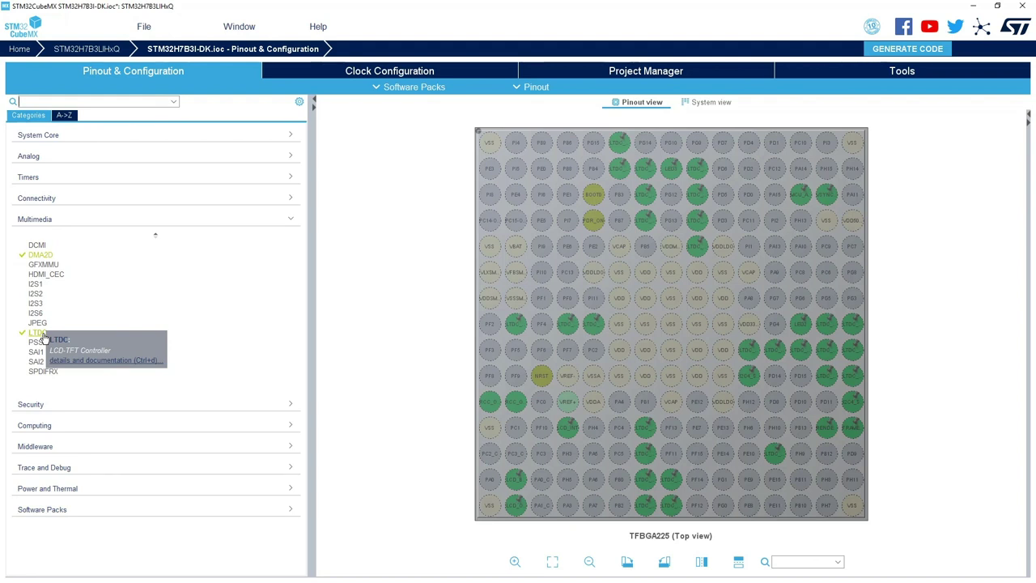
{"action": "left_click", "coordinate": [47, 334]}
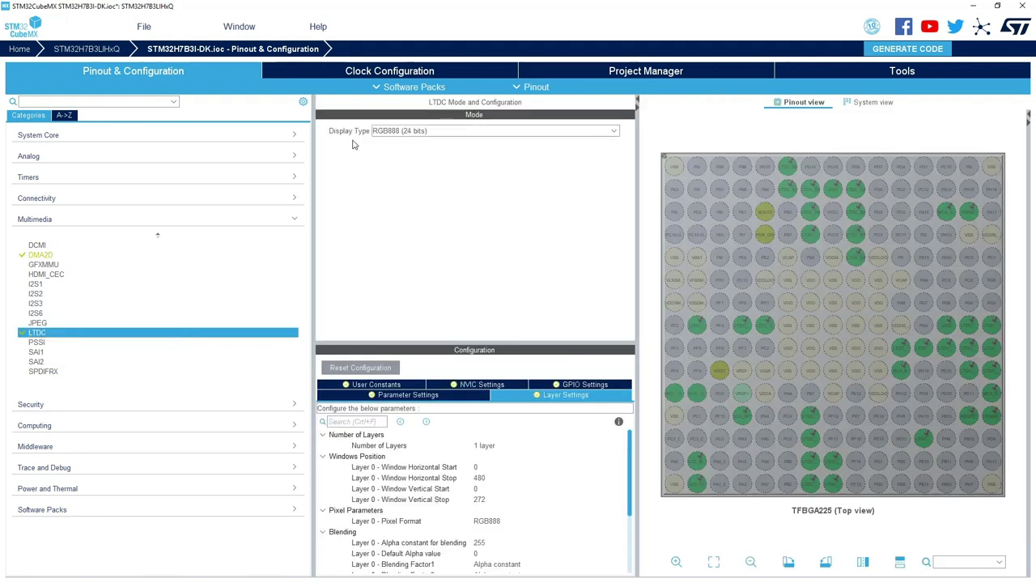
{"action": "left_click", "coordinate": [374, 132]}
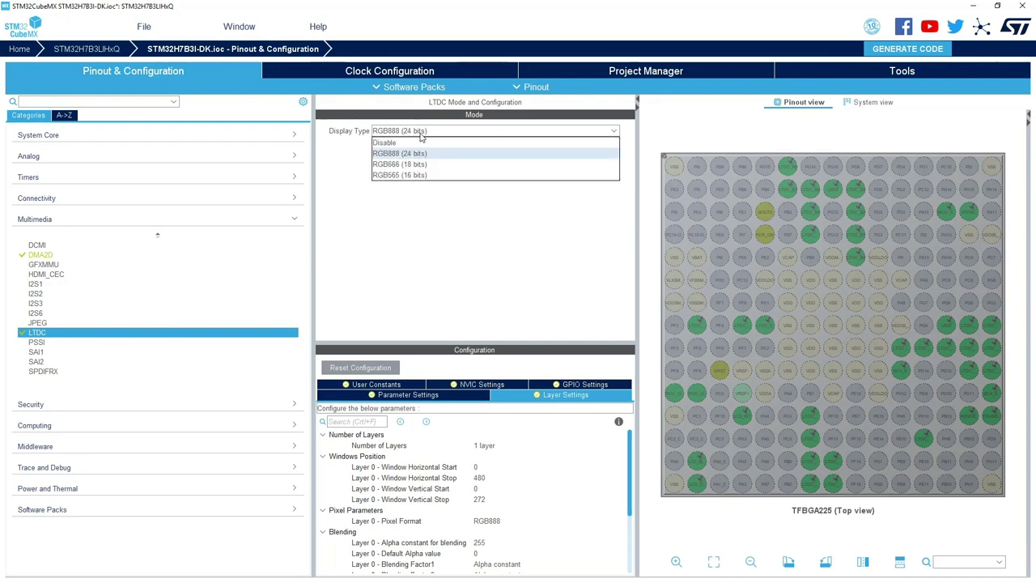
{"action": "left_click", "coordinate": [421, 175]}
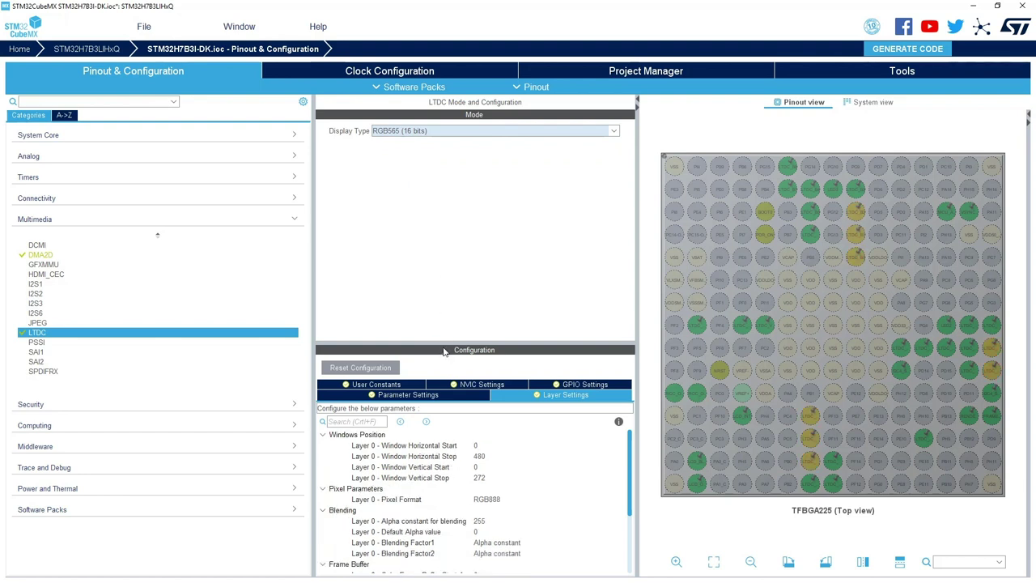
- Enlarge the LTDC configuration area and set the Horizontal Synchronization Width in the parameter settings to 30 pixels
{"action": "left_click_drag", "start_coordinate": [443, 341], "coordinate": [443, 260]}
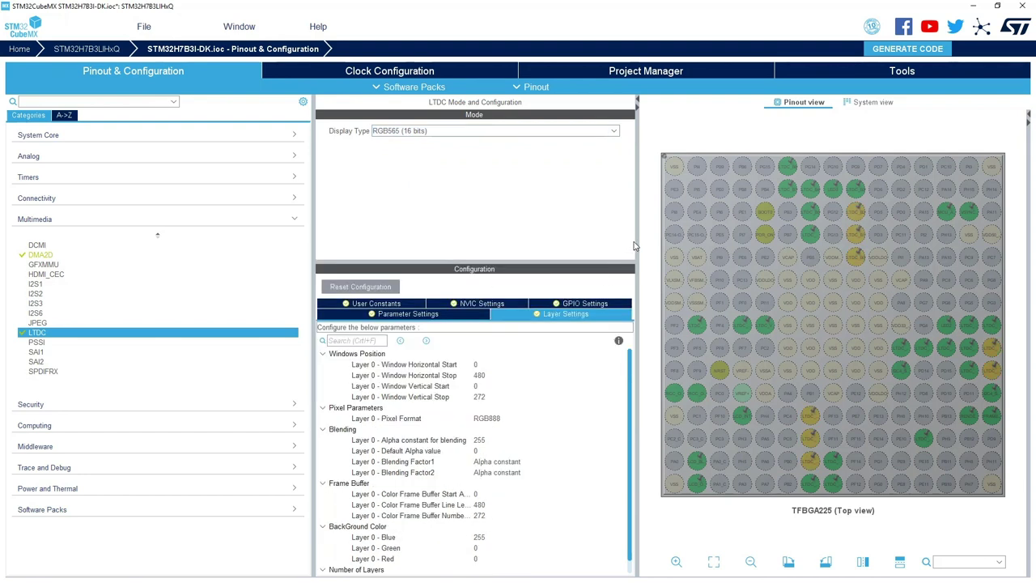
{"action": "left_click_drag", "start_coordinate": [637, 241], "coordinate": [751, 241]}
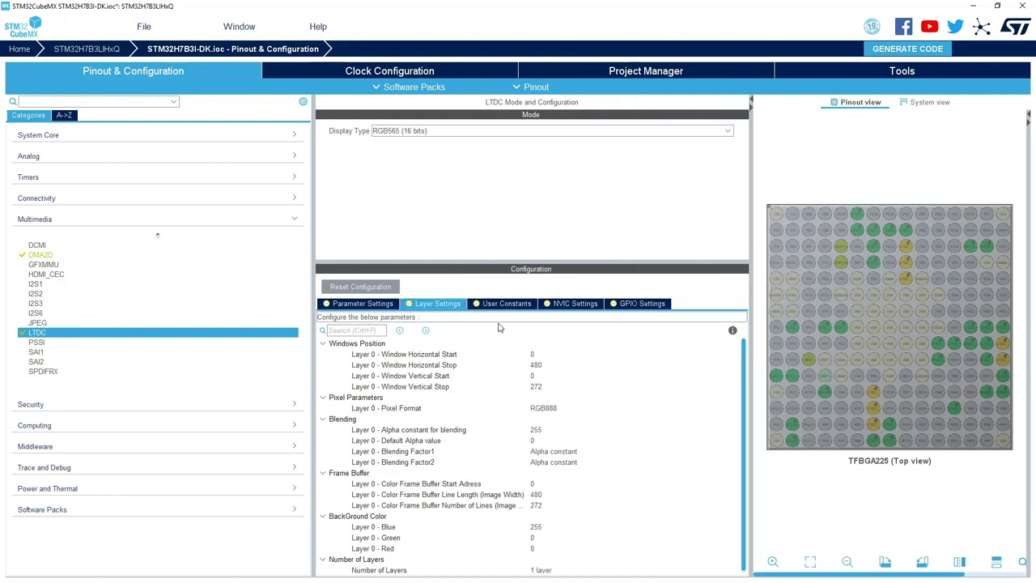
{"action": "left_click", "coordinate": [352, 306]}
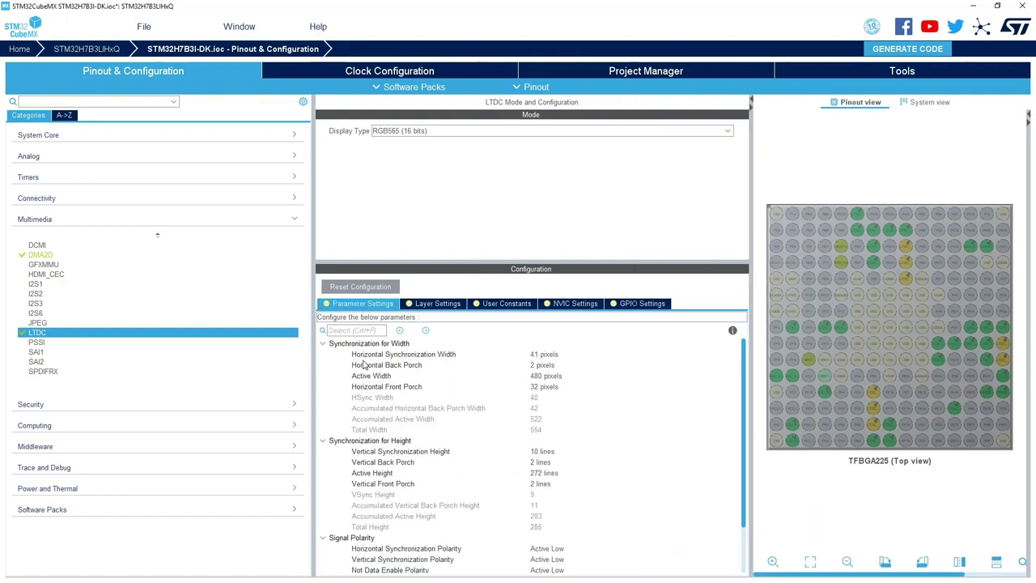
{"action": "left_click", "coordinate": [558, 357]}
{"action": "left_click_drag", "start_coordinate": [559, 357], "coordinate": [531, 357]}
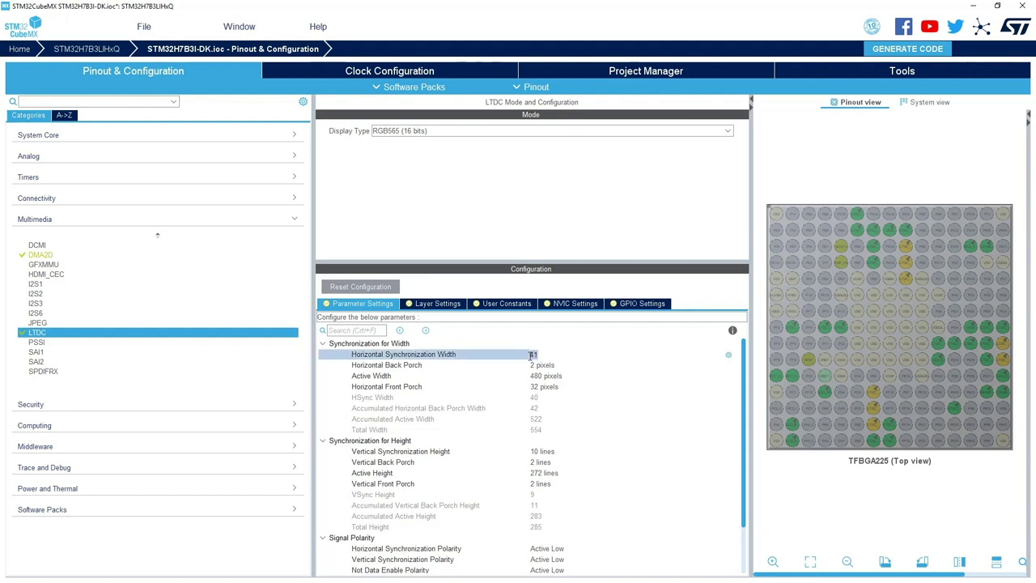
{"action": "type", "text": "30"}
{"action": "key", "text": "Return"}
- Set the LTDC Horizontal Back Porch to 114 pixels and the Active Width to 640 pixels
{"action": "left_click", "coordinate": [558, 365]}
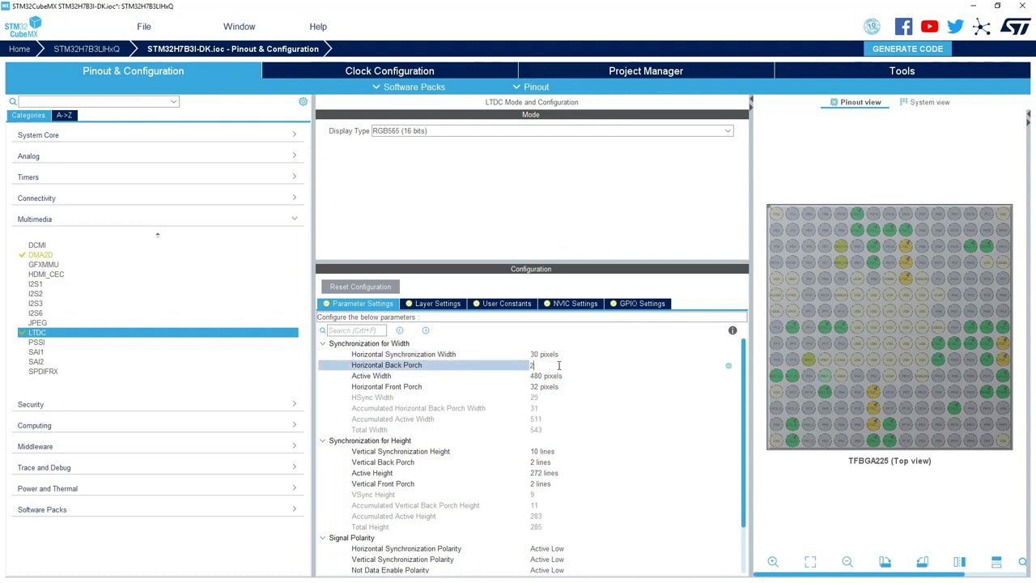
{"action": "type", "text": "114"}
{"action": "left_click", "coordinate": [558, 377]}
{"action": "double_click", "coordinate": [559, 377]}
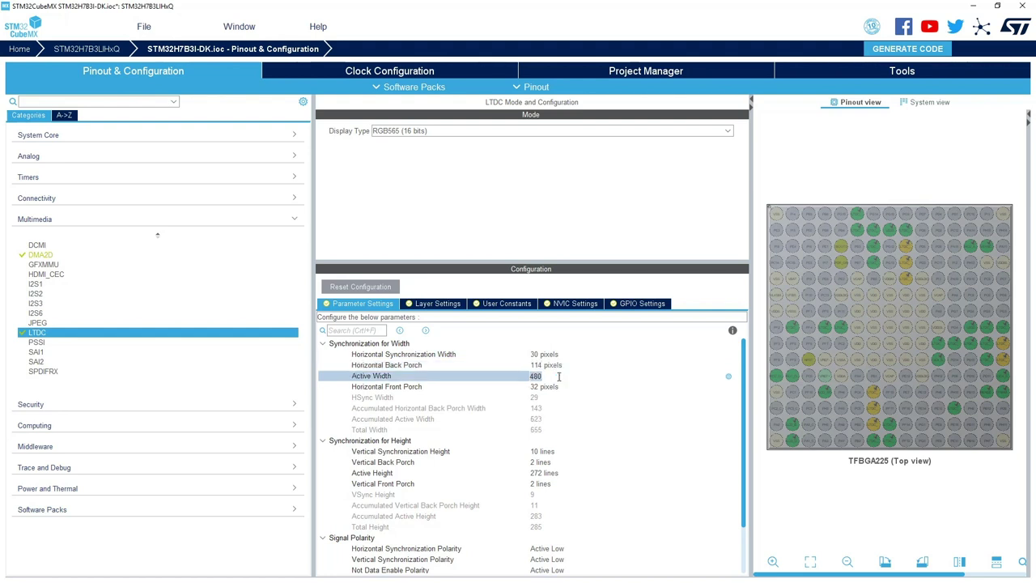
{"action": "type", "text": "640"}
- Set the LTDC Horizontal Front Porch to 16 pixels
{"action": "left_click", "coordinate": [561, 386]}
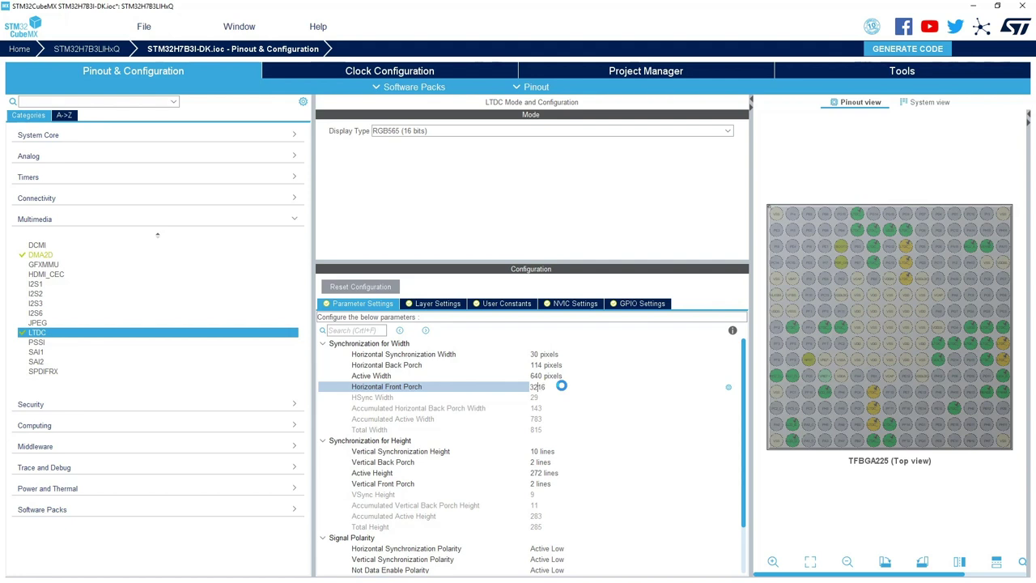
{"action": "type", "text": "16"}
{"action": "key", "text": "Home"}
{"action": "key", "text": "Delete"}
{"action": "key", "text": "Delete"}
- Set the LTDC Vertical Synchronization Height to 3 lines and the Vertical Back Porch to 35 lines
{"action": "left_click", "coordinate": [559, 452]}
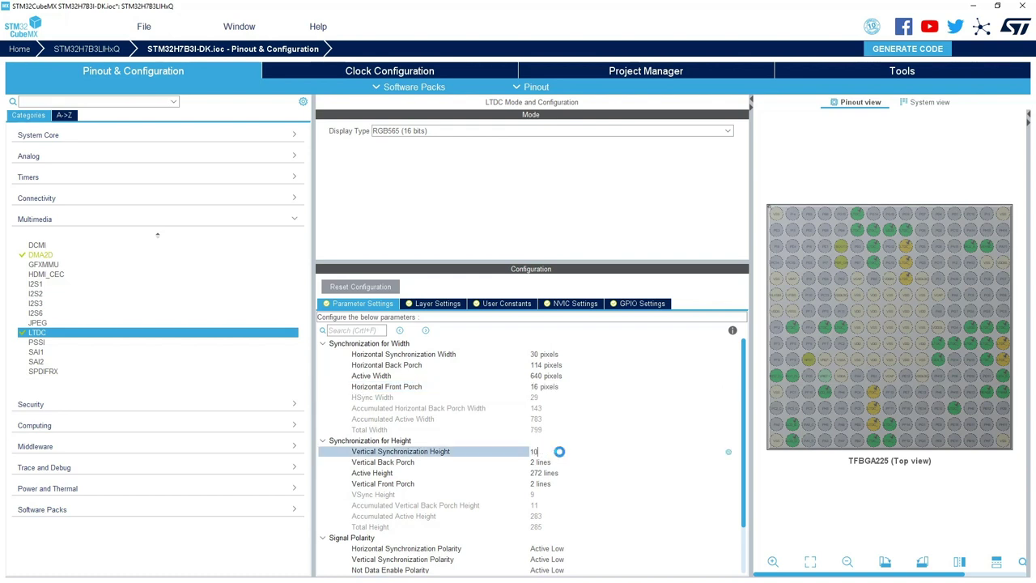
{"action": "key", "text": "BackSpace"}
{"action": "key", "text": "BackSpace"}
{"action": "left_click", "coordinate": [554, 460]}
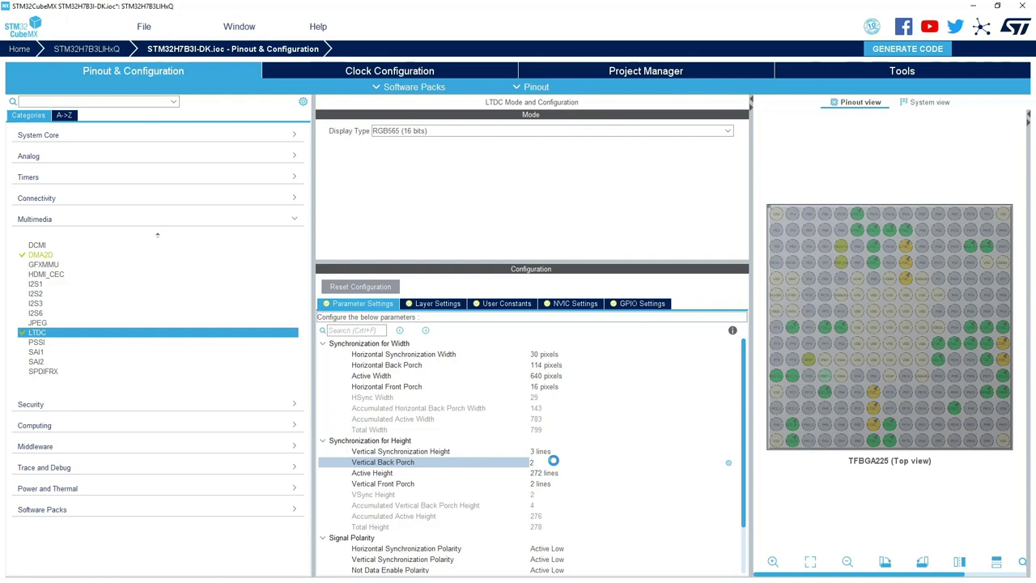
{"action": "type", "text": "35"}
- Set the LTDC Active Height to 480 lines and the Vertical Front Porch to 7 lines
{"action": "left_click", "coordinate": [553, 473]}
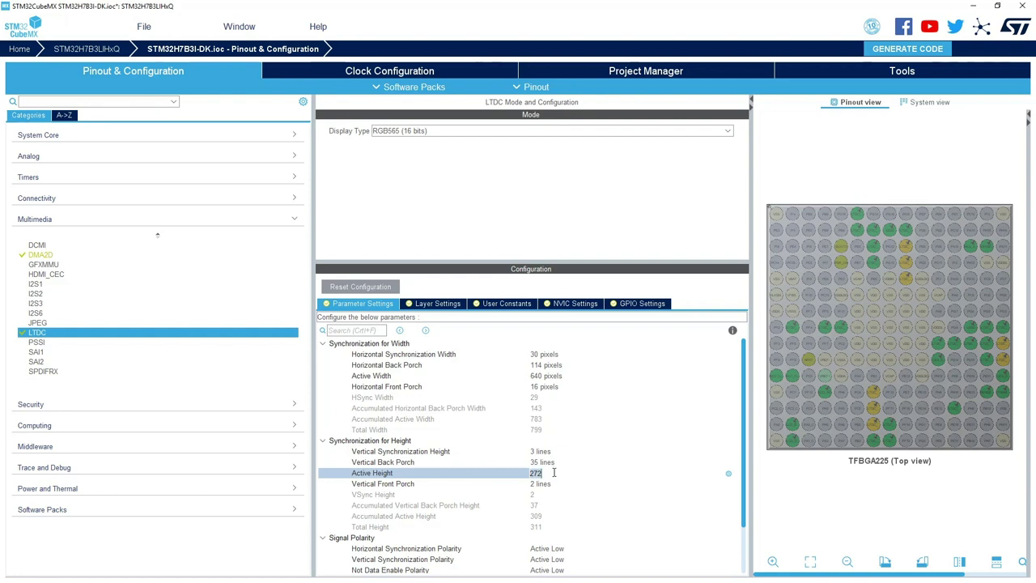
{"action": "type", "text": "480"}
{"action": "left_click", "coordinate": [551, 484]}
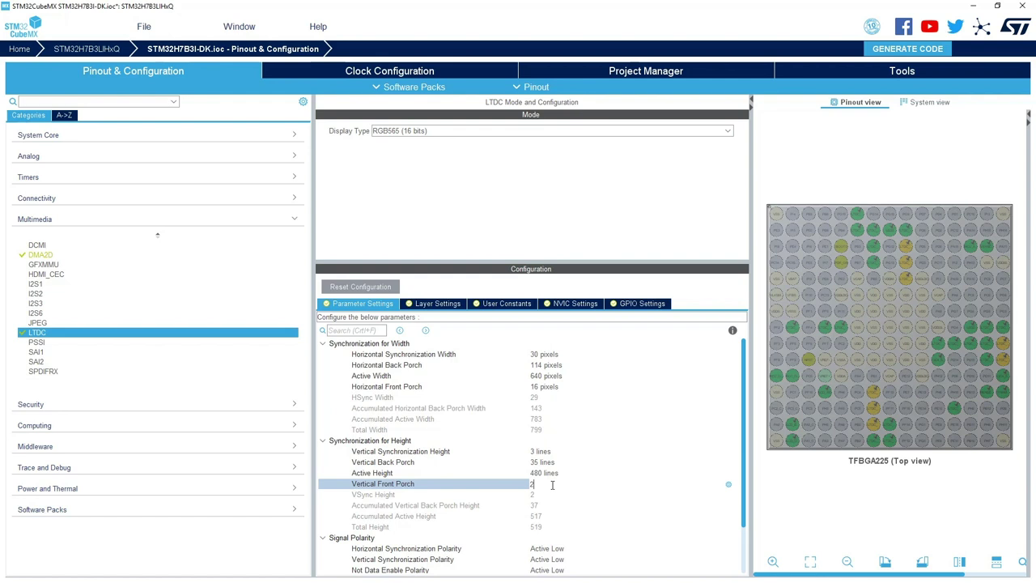
{"action": "type", "text": "7"}
- In the LTDC layer settings, set Layer 0's Window Horizontal Stop to 640, Window Vertical Stop to 480 and Pixel Format to RGB565
{"action": "left_click", "coordinate": [437, 303]}
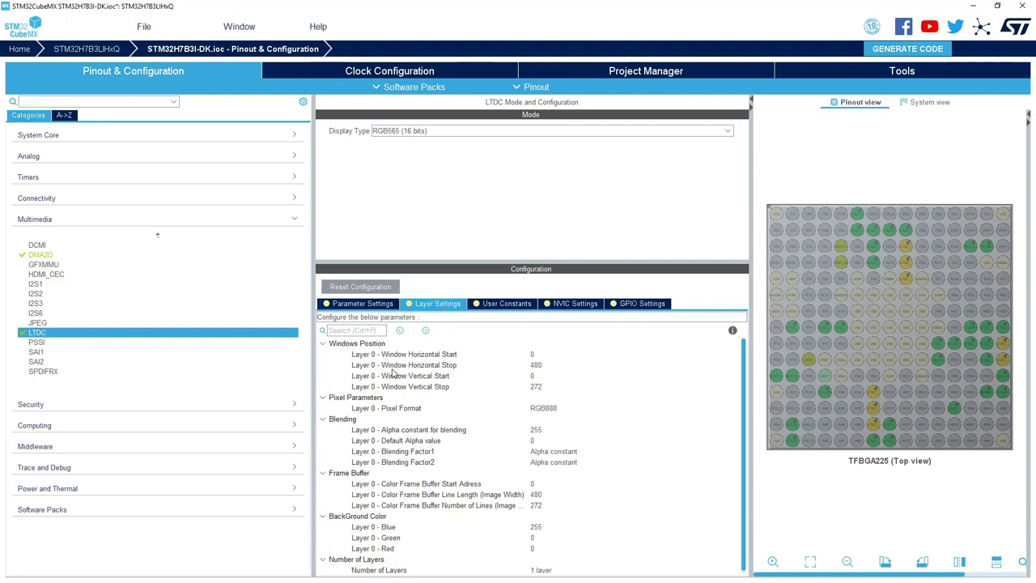
{"action": "left_click", "coordinate": [546, 366]}
{"action": "type", "text": "64"}
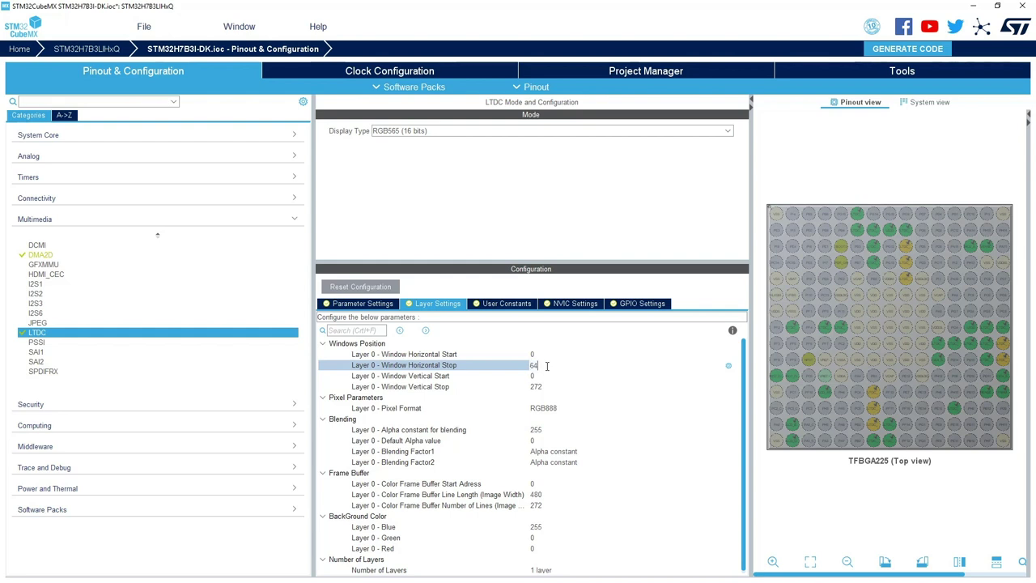
{"action": "type", "text": "0"}
{"action": "left_click", "coordinate": [557, 387]}
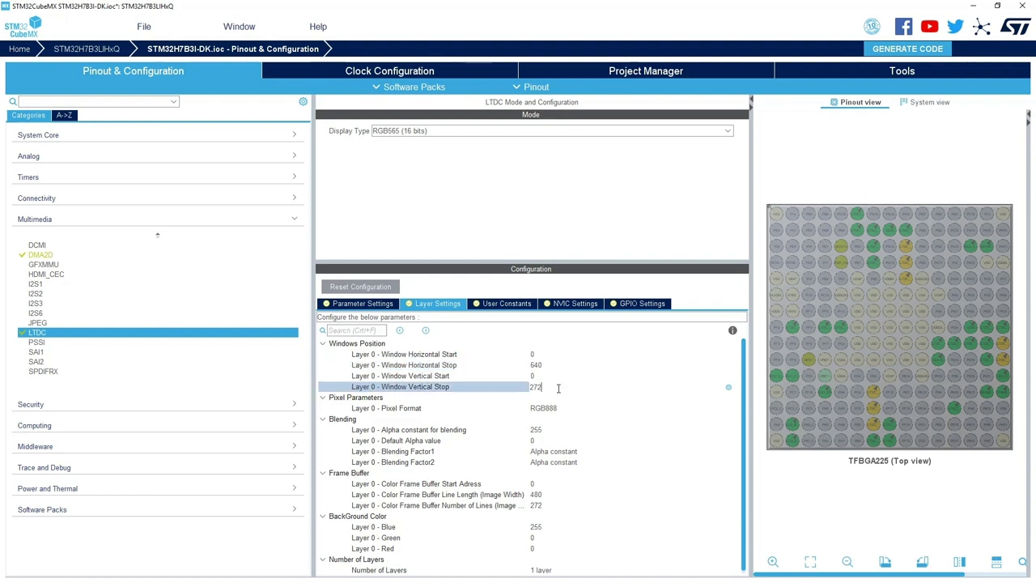
{"action": "type", "text": "480"}
{"action": "left_click", "coordinate": [549, 407]}
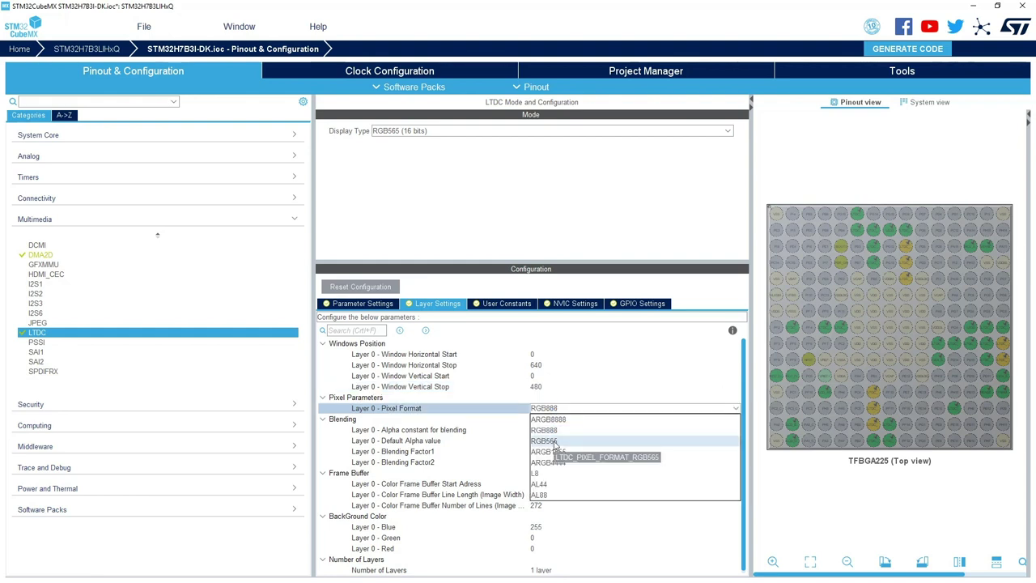
{"action": "left_click", "coordinate": [555, 441]}
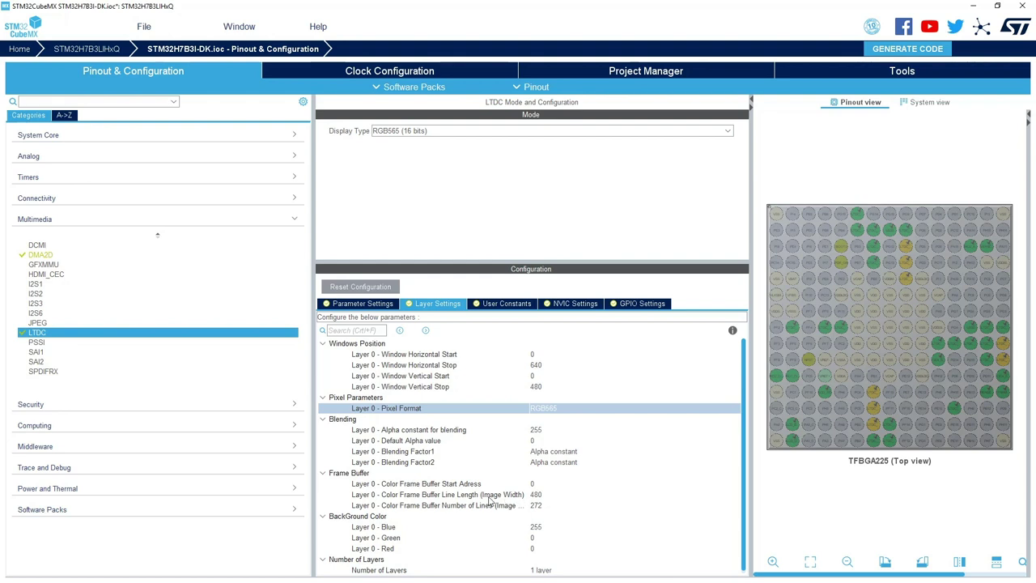
- Set Layer 0's Color Frame Buffer Line Length to 640 and its Number of Lines to 480
{"action": "left_click", "coordinate": [552, 494]}
{"action": "double_click", "coordinate": [552, 493]}
{"action": "type", "text": "640"}
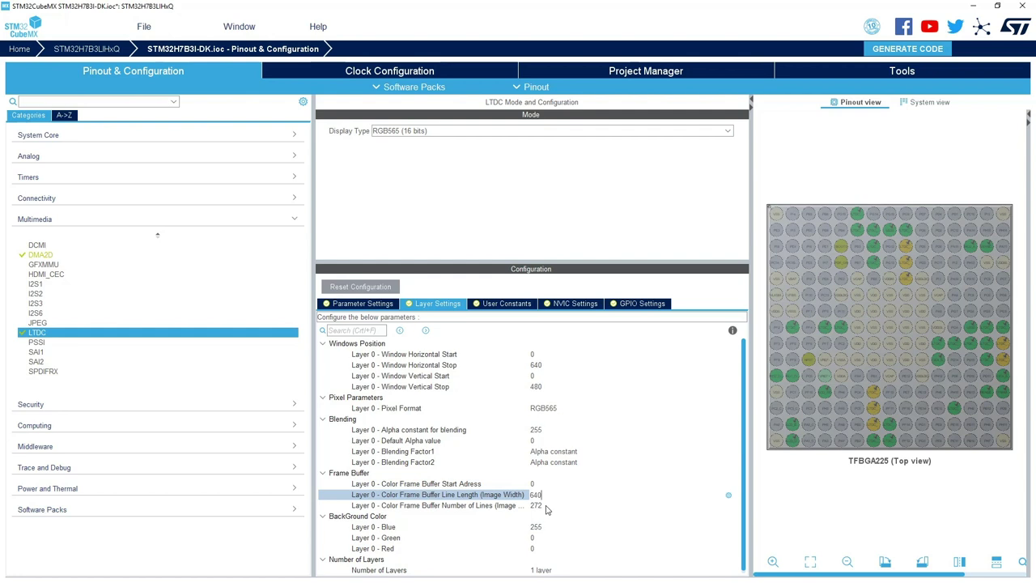
{"action": "left_click", "coordinate": [545, 505]}
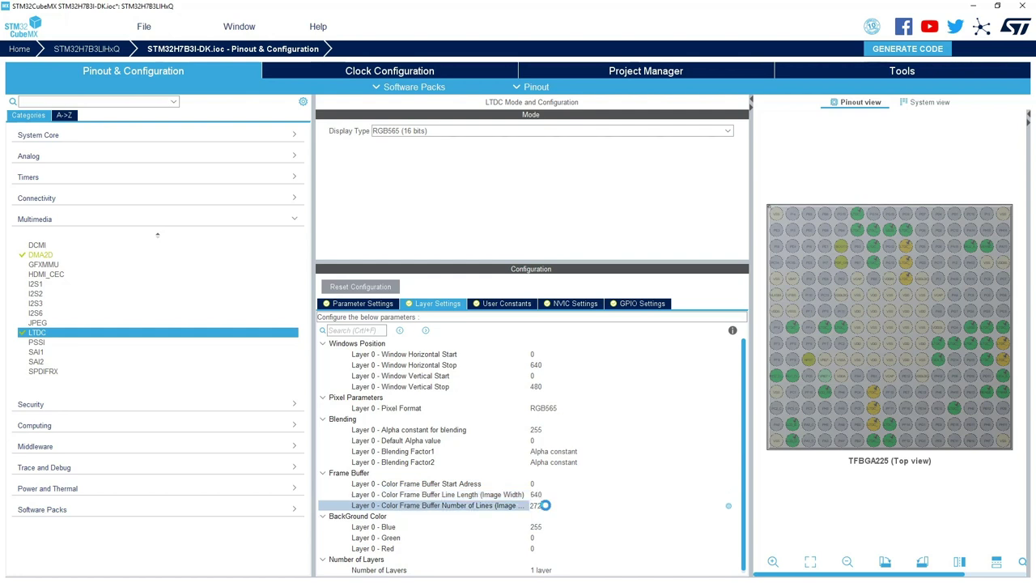
{"action": "double_click", "coordinate": [545, 505]}
{"action": "type", "text": "480"}
{"action": "left_click", "coordinate": [501, 506]}
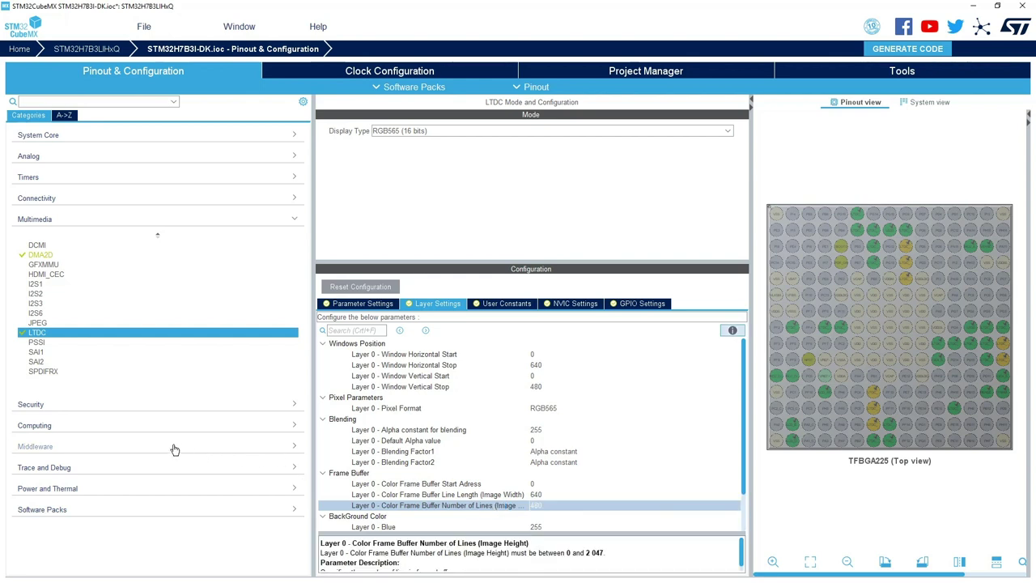
- In the X-CUBE-TOUCHGFX software pack configuration, set the LTDC Framebuffer Pixel Format to RGB565
{"action": "left_click", "coordinate": [118, 515]}
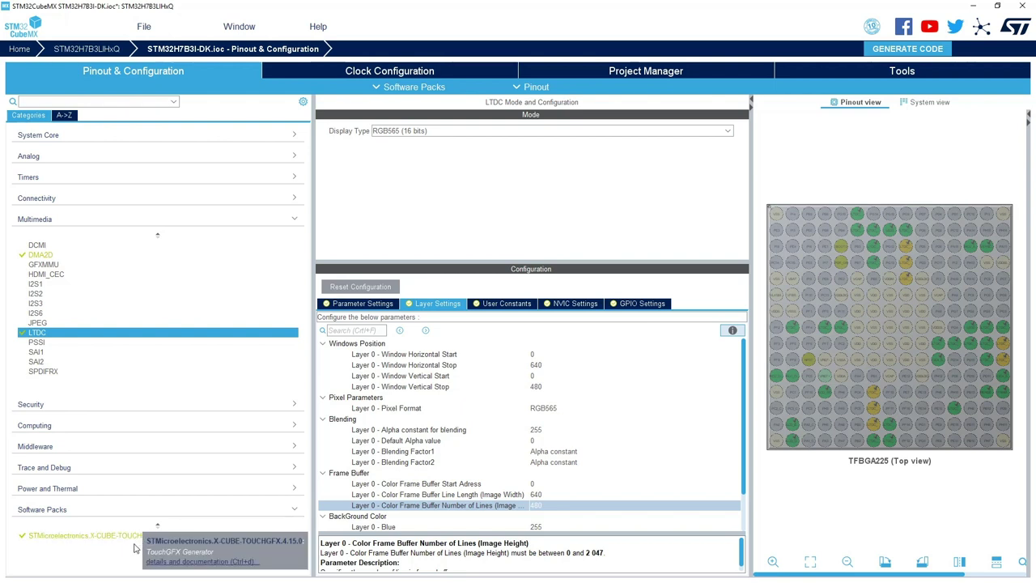
{"action": "left_click", "coordinate": [135, 539]}
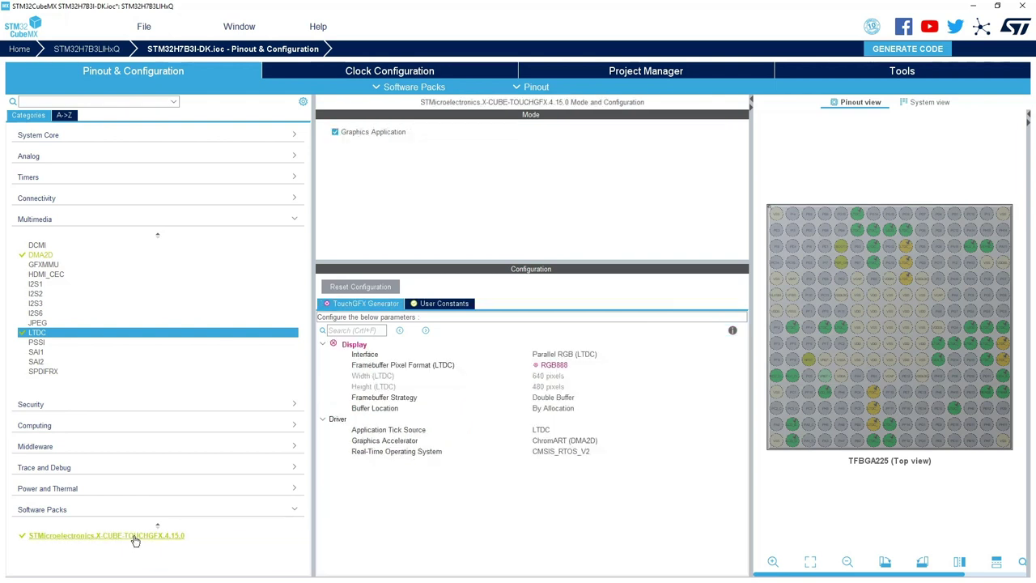
{"action": "left_click", "coordinate": [361, 366]}
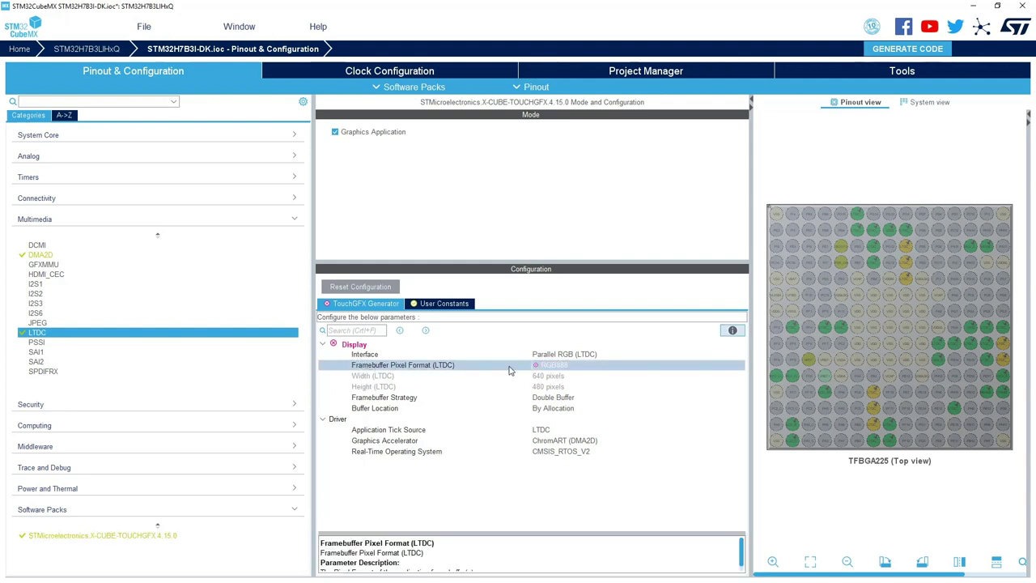
{"action": "left_click", "coordinate": [570, 369]}
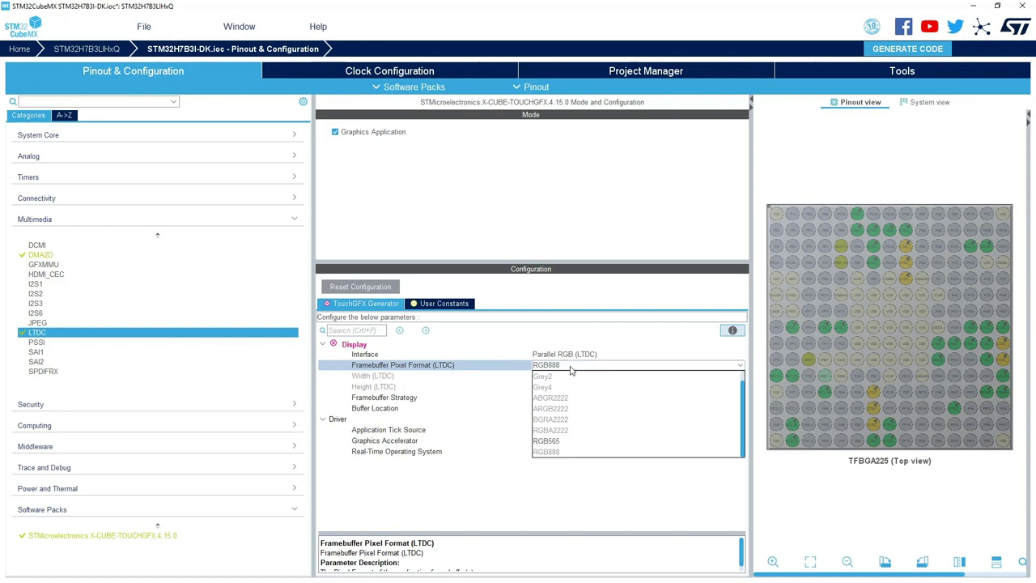
{"action": "left_click", "coordinate": [566, 442]}
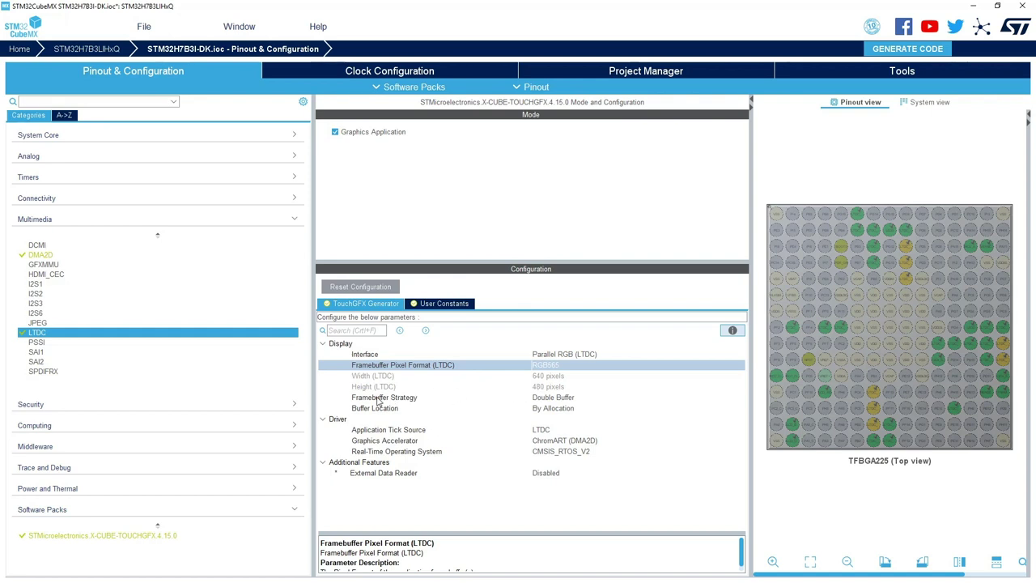
- Change the TouchGFX Framebuffer Strategy to Single Buffer, keeping the Buffer Location at By Allocation
{"action": "left_click", "coordinate": [560, 397]}
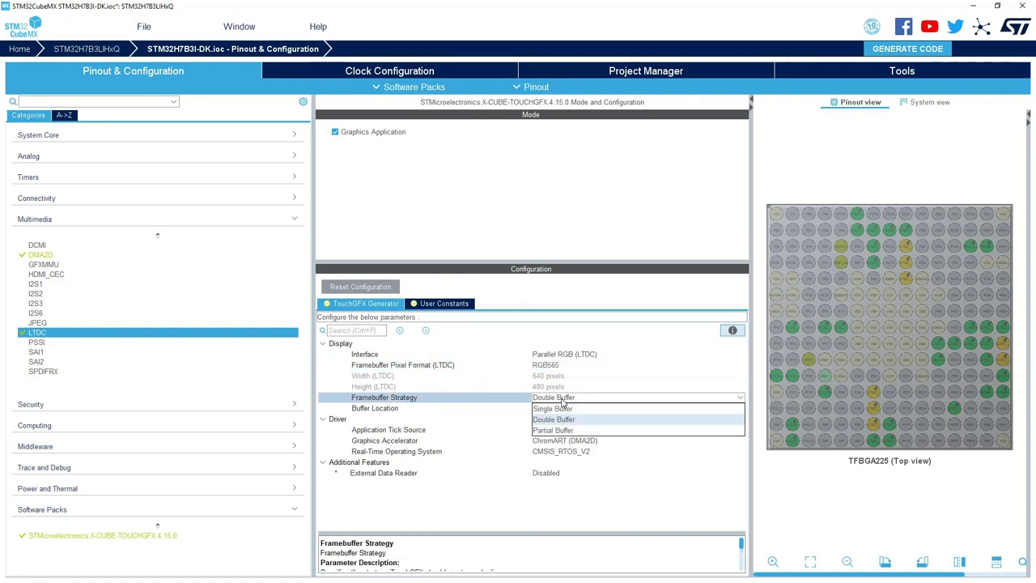
{"action": "left_click", "coordinate": [562, 409]}
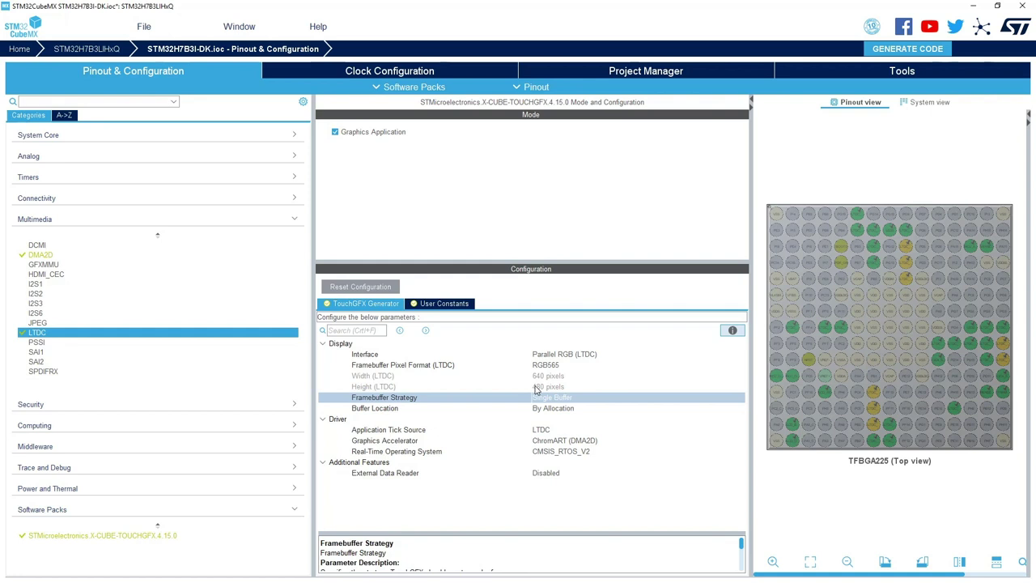
{"action": "left_click", "coordinate": [381, 410]}
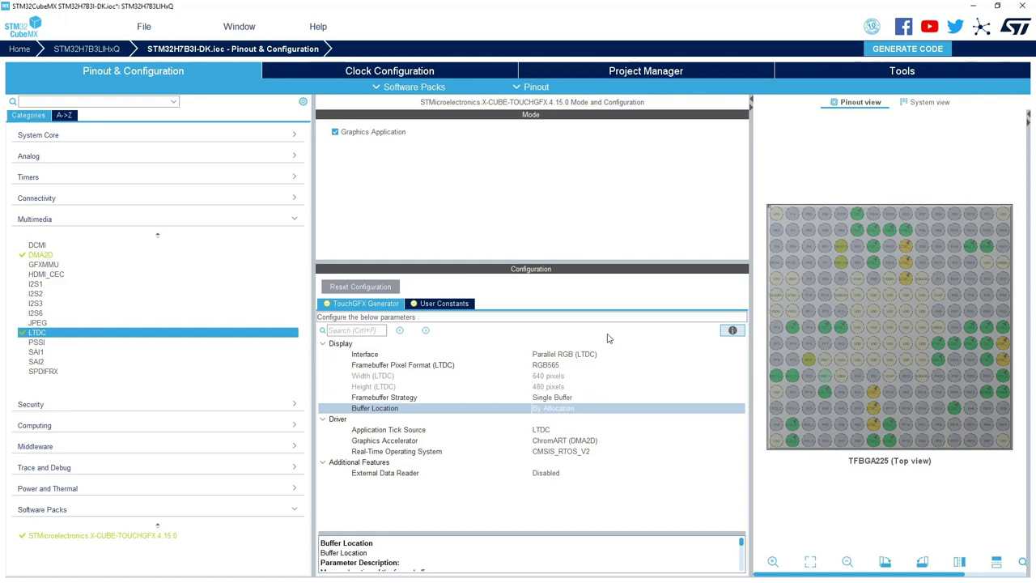
- In the project settings, choose STM32CubeIDE as the toolchain and generate the code
{"action": "left_click", "coordinate": [629, 76]}
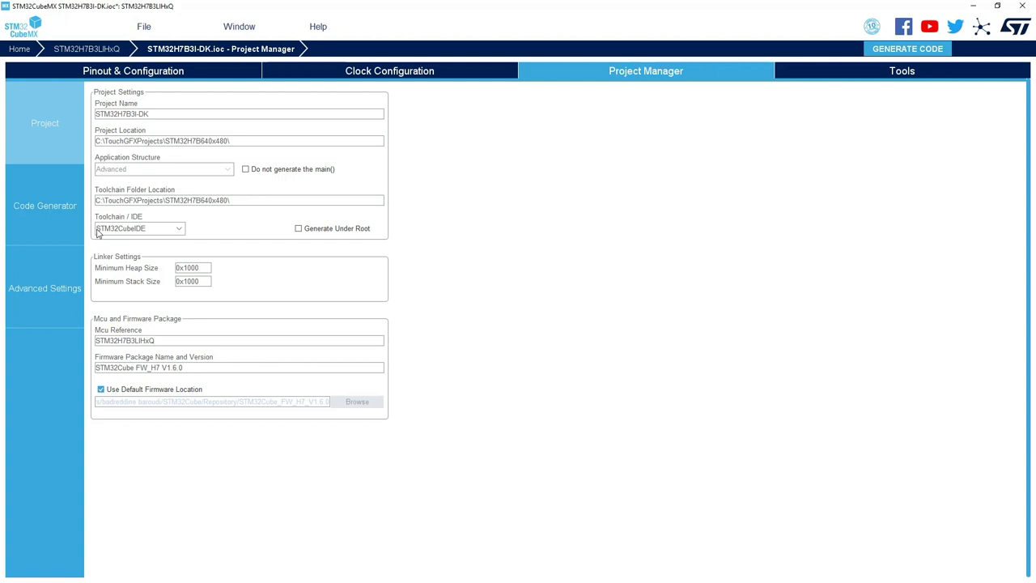
{"action": "left_click", "coordinate": [177, 231]}
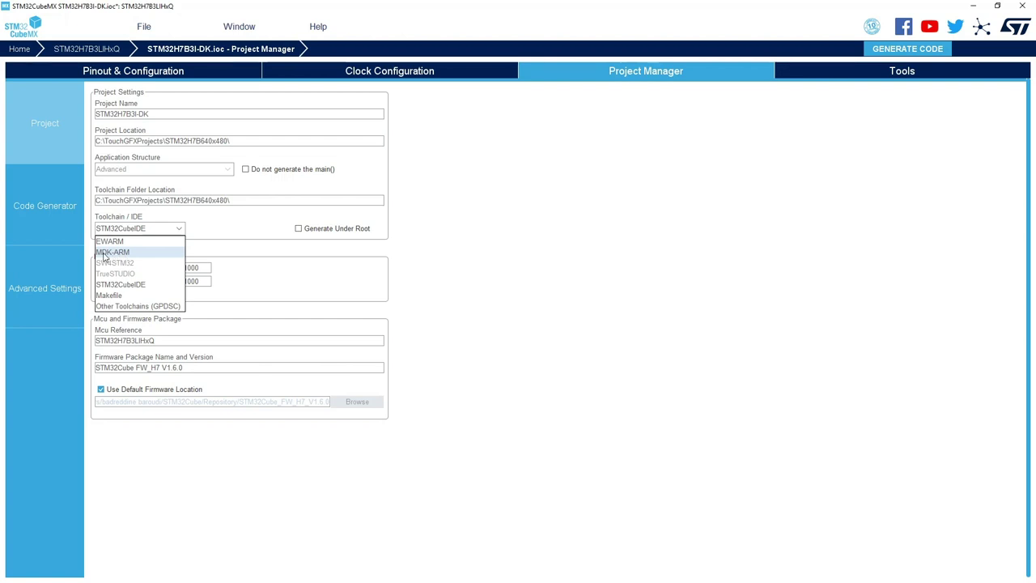
{"action": "left_click", "coordinate": [155, 287]}
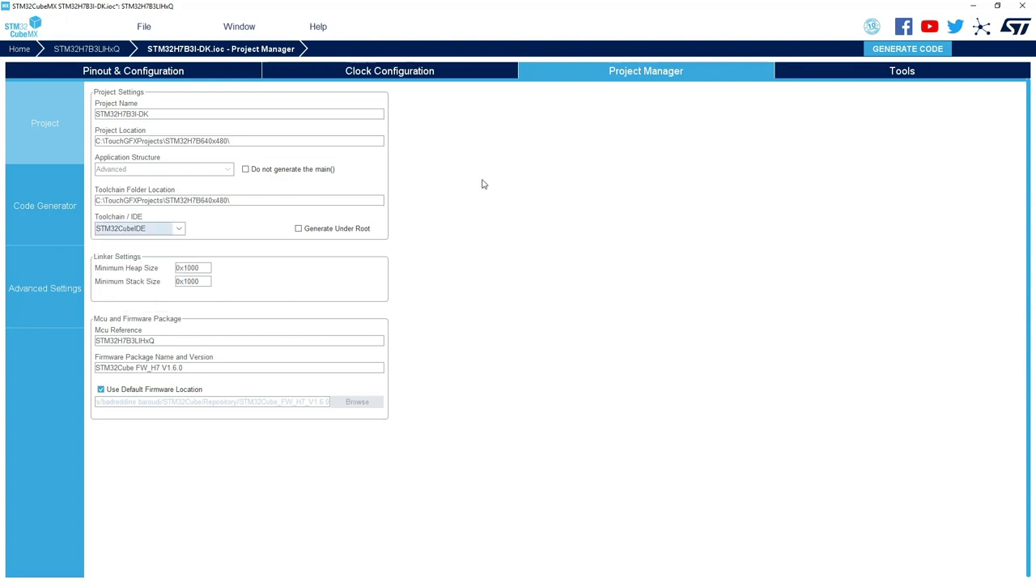
{"action": "left_click", "coordinate": [893, 50]}
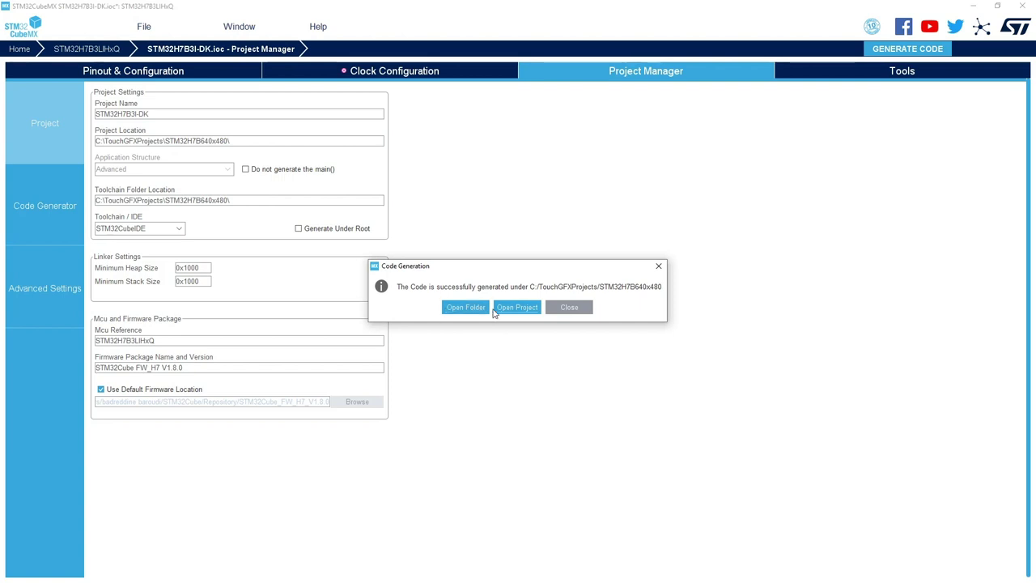
- Open the generated project in STM32CubeIDE, editing the end of the workspace path before launching
{"action": "left_click", "coordinate": [477, 314]}
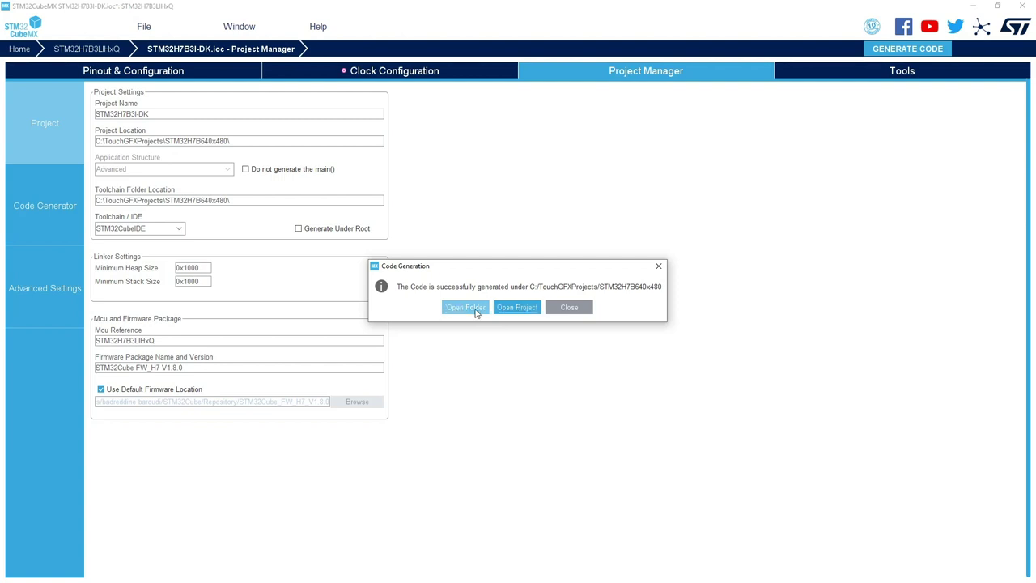
{"action": "left_click", "coordinate": [523, 308]}
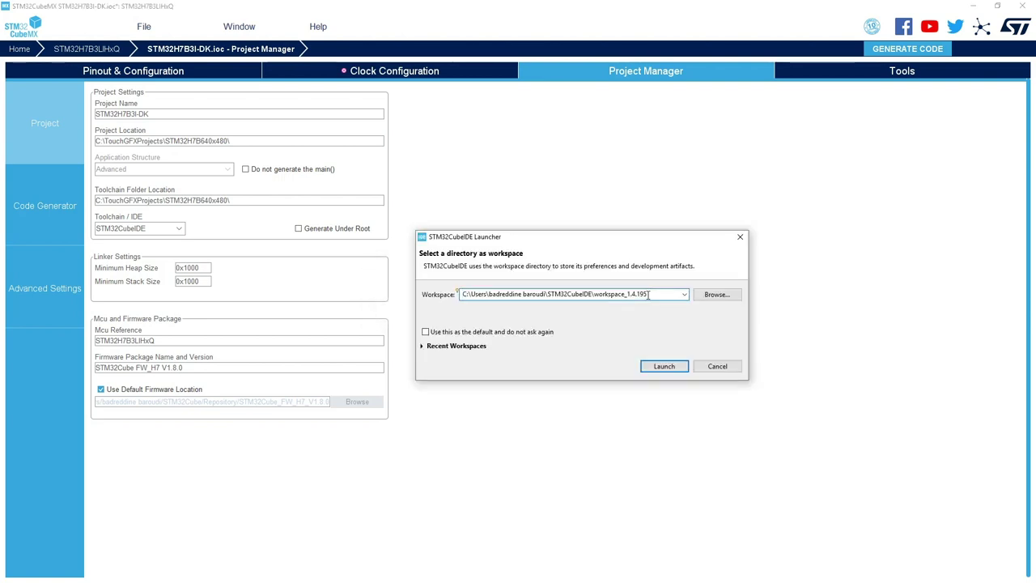
{"action": "key", "text": "BackSpace"}
{"action": "left_click", "coordinate": [663, 370]}
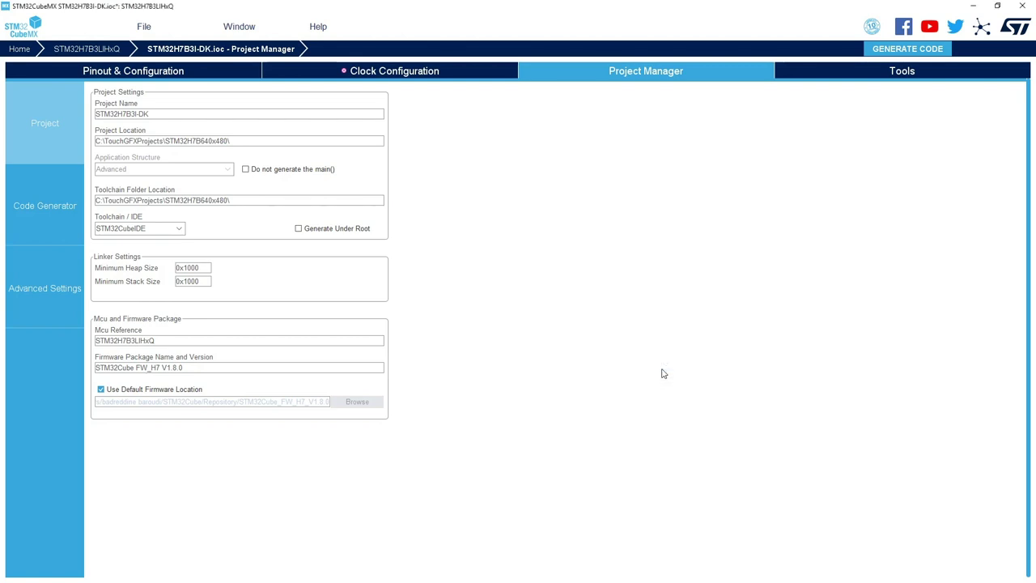
{"action": "left_click", "coordinate": [761, 240]}
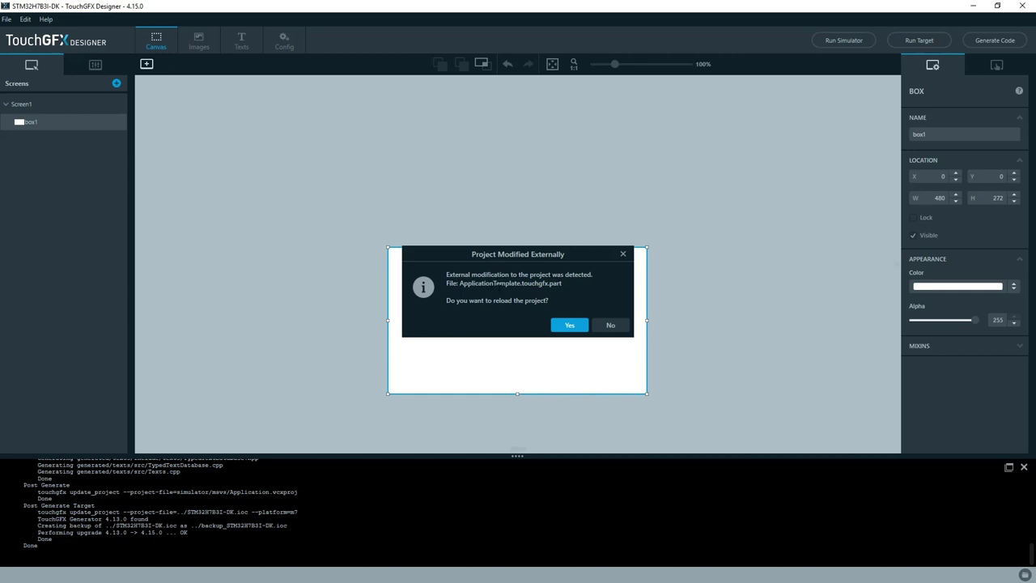
- Reload the externally modified project in TouchGFX Designer and resize the white box to fill the 640x480 screen
{"action": "left_click", "coordinate": [558, 327]}
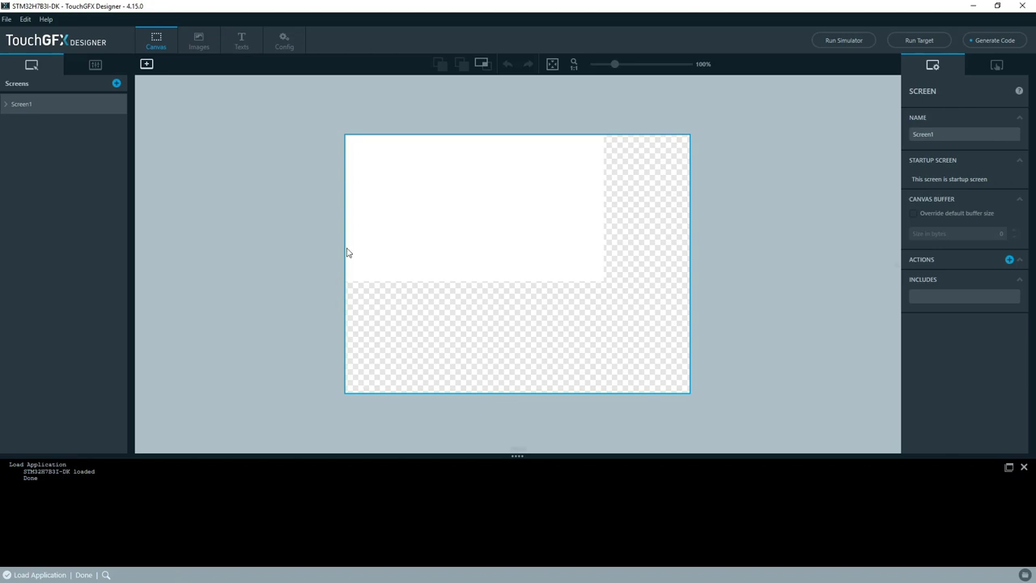
{"action": "left_click", "coordinate": [585, 272]}
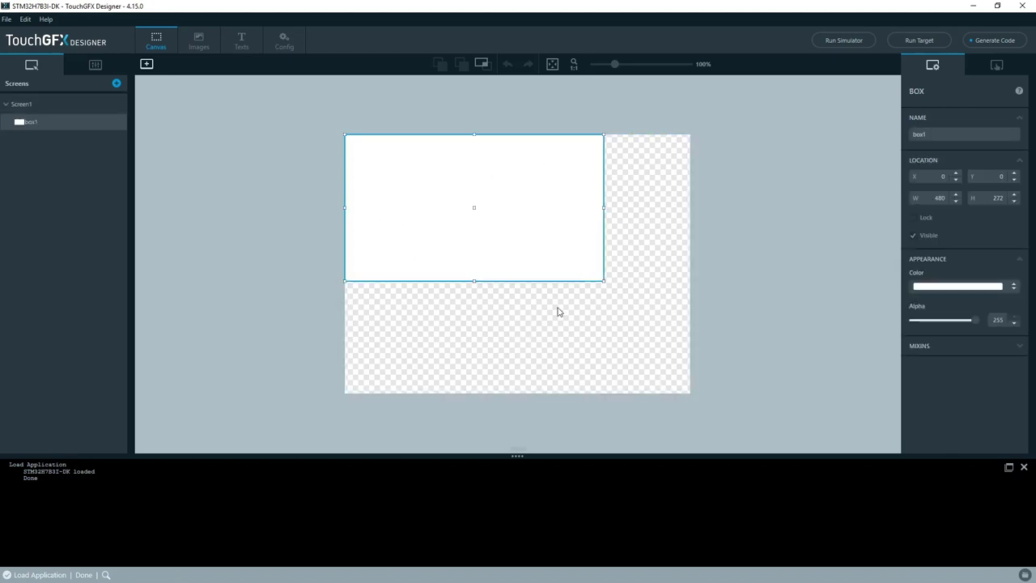
{"action": "left_click_drag", "start_coordinate": [603, 281], "coordinate": [687, 394]}
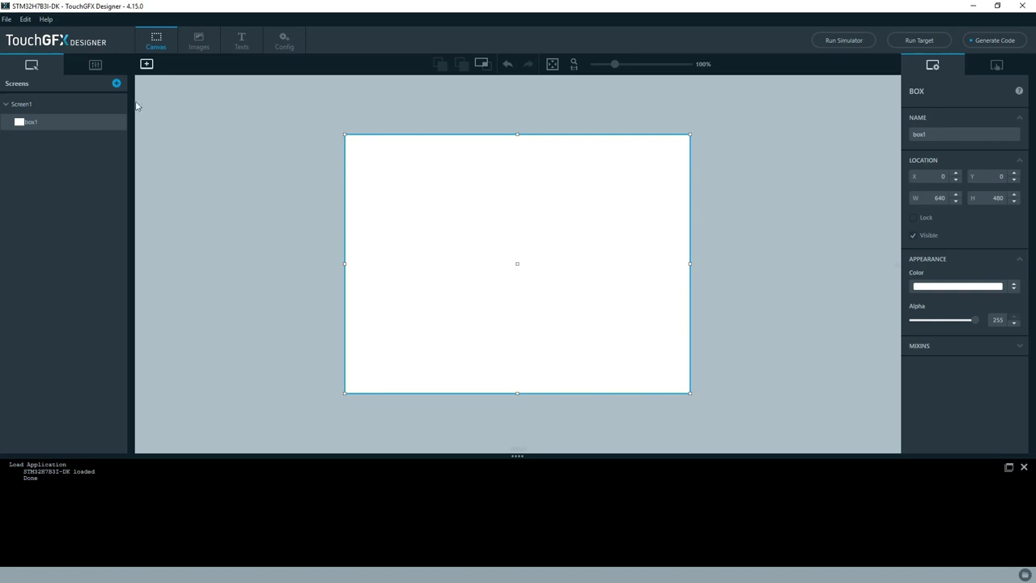
- Find the Image widget by searching for "image" and add it to Screen1
{"action": "left_click", "coordinate": [147, 64]}
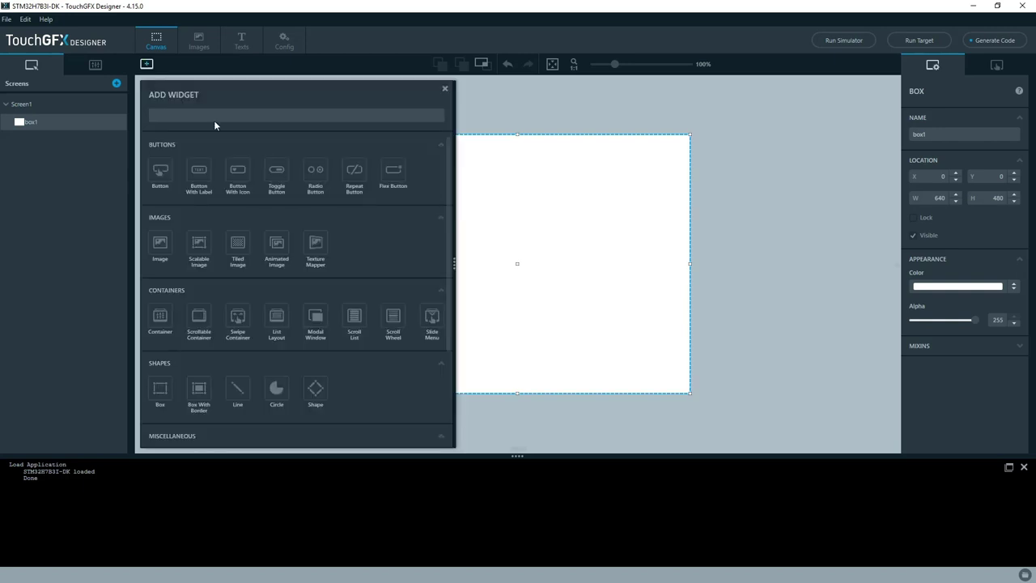
{"action": "type", "text": "ima"}
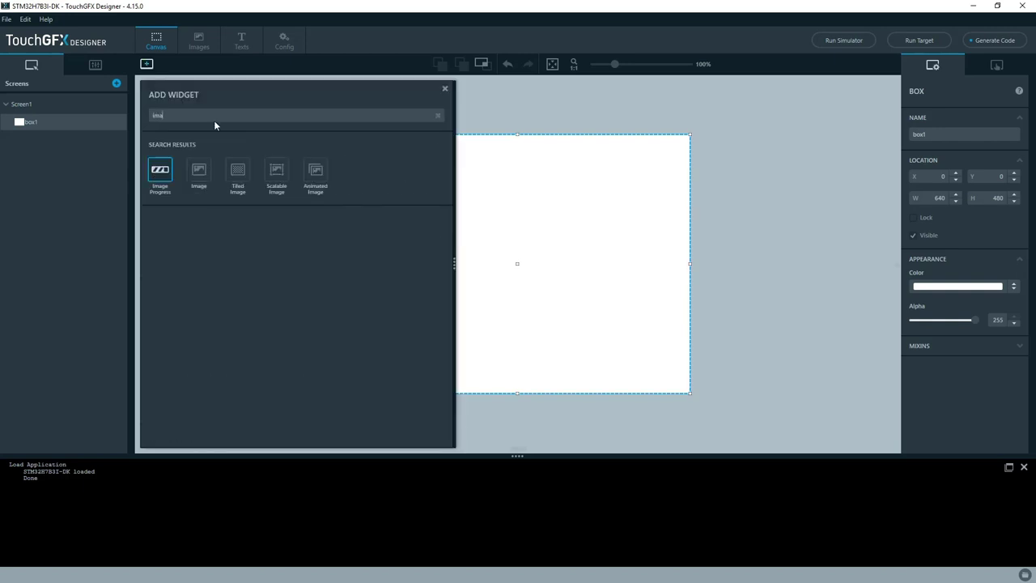
{"action": "type", "text": "ge"}
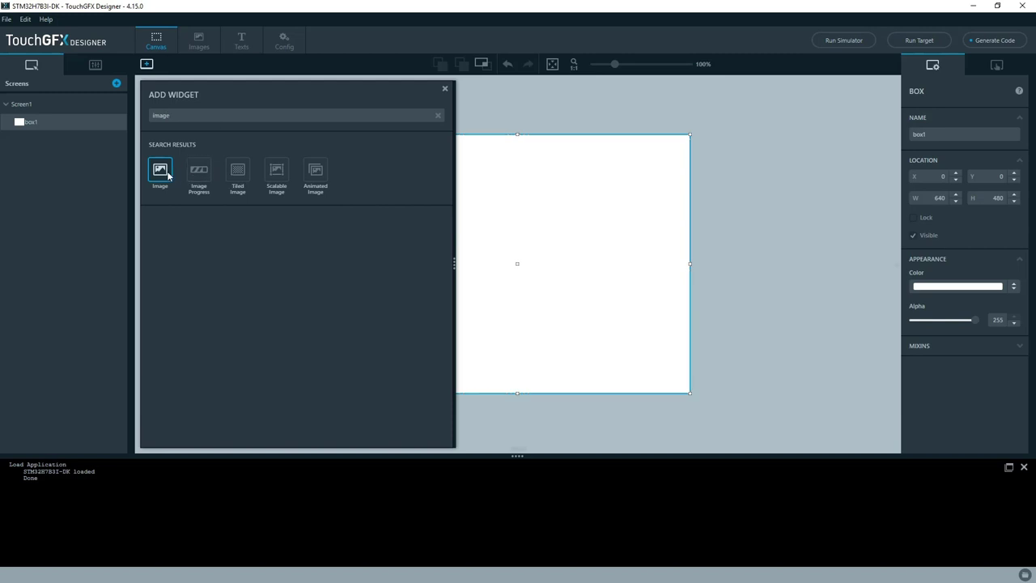
{"action": "left_click", "coordinate": [172, 174]}
{"action": "left_click", "coordinate": [443, 90]}
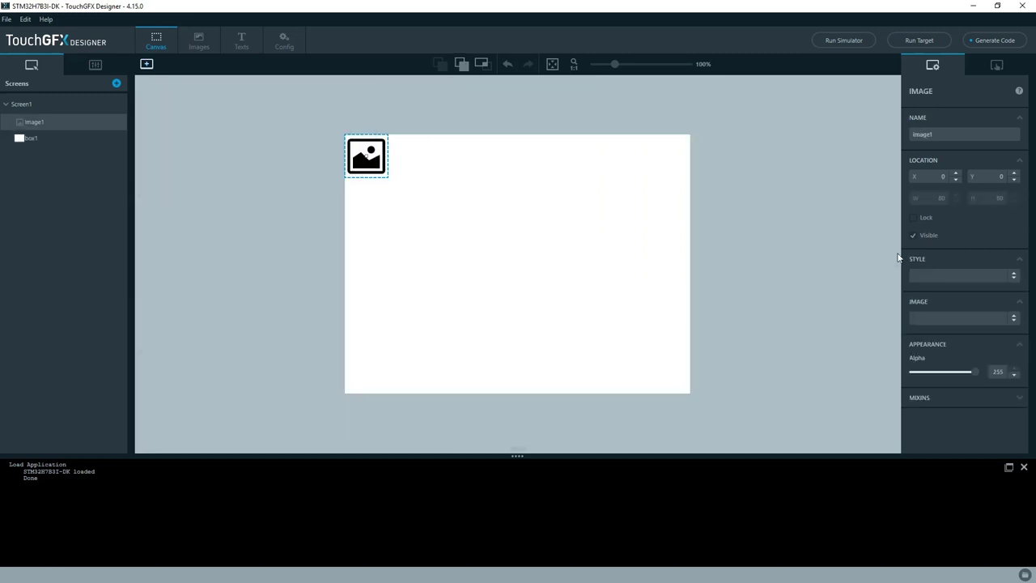
- Import image03_640x480.png from the TouchGFXProjects folder into the project's images
{"action": "left_click", "coordinate": [970, 316]}
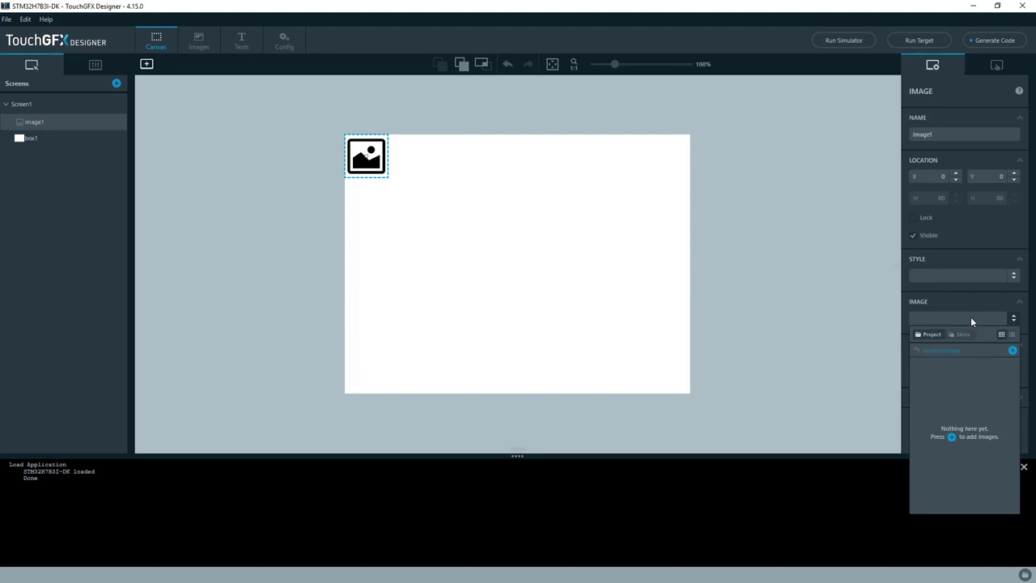
{"action": "left_click", "coordinate": [952, 436]}
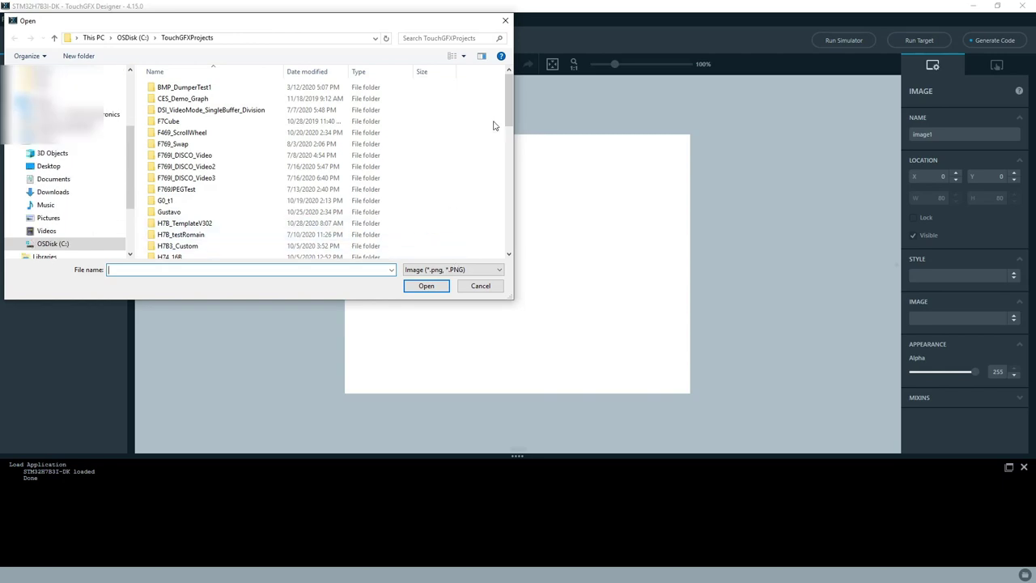
{"action": "left_click_drag", "start_coordinate": [507, 114], "coordinate": [508, 229]}
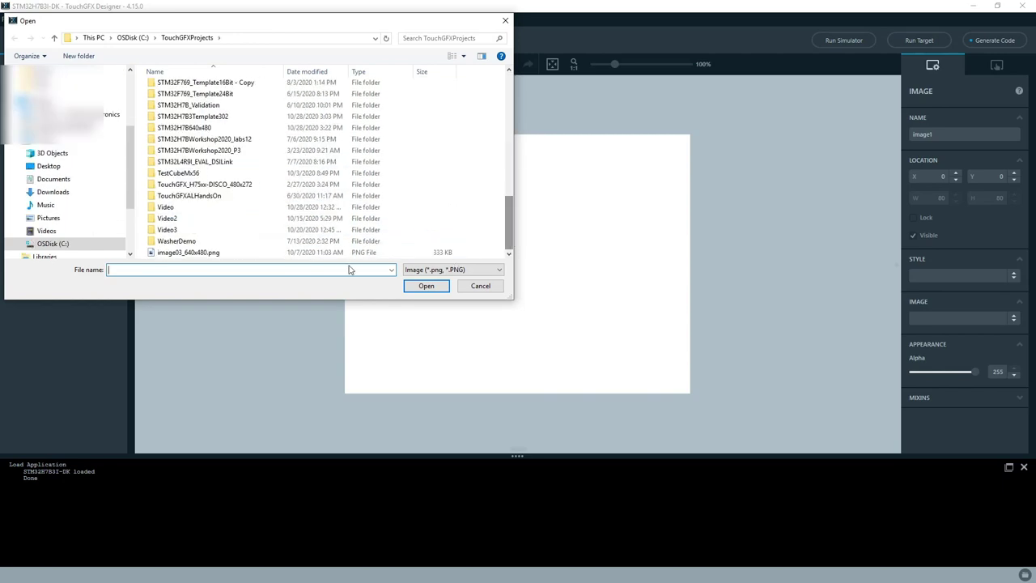
{"action": "double_click", "coordinate": [170, 253]}
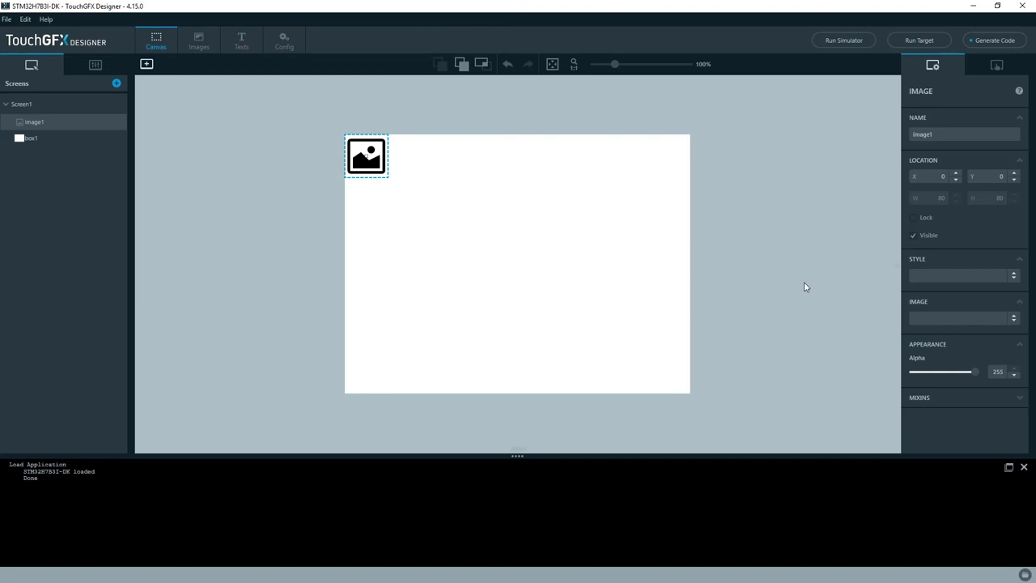
- Assign the imported image03_640x480.png to the image widget and generate the code
{"action": "left_click", "coordinate": [964, 316]}
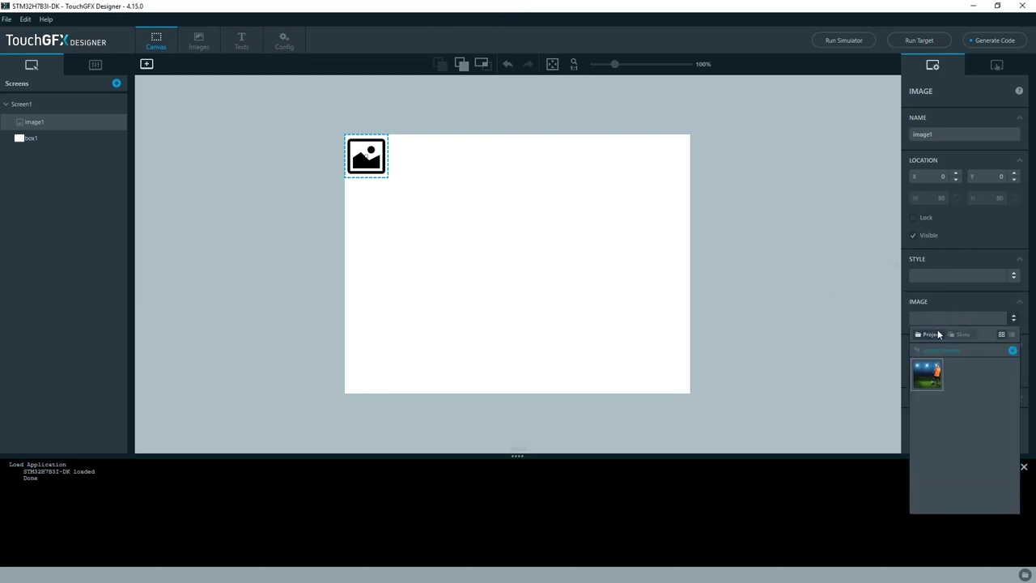
{"action": "left_click", "coordinate": [918, 369]}
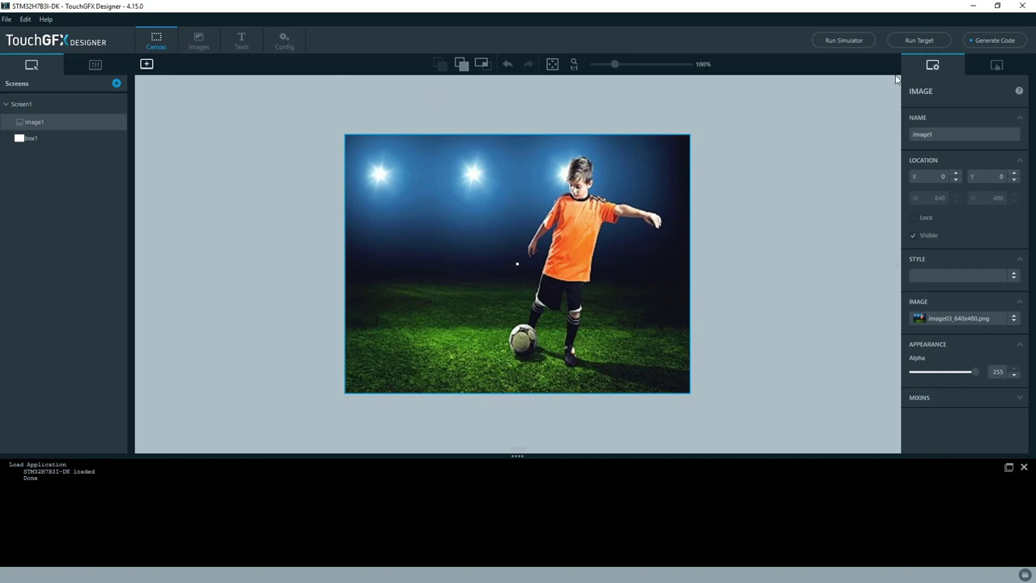
{"action": "left_click", "coordinate": [995, 43]}
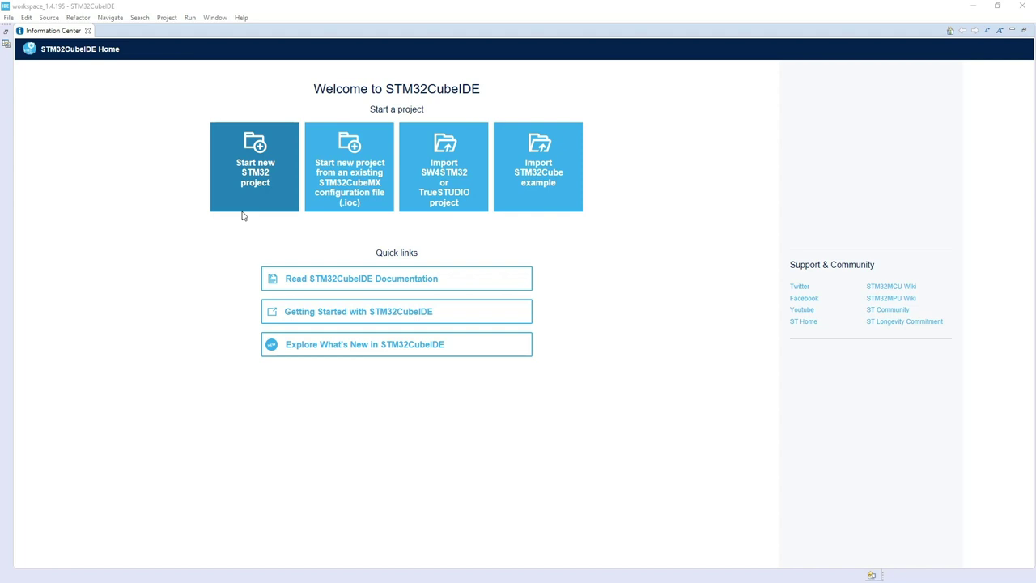
- In STM32CubeIDE, close the Information Center and open STM32TouchController.cpp from Application/User/TouchGFX/target
{"action": "left_click", "coordinate": [88, 31]}
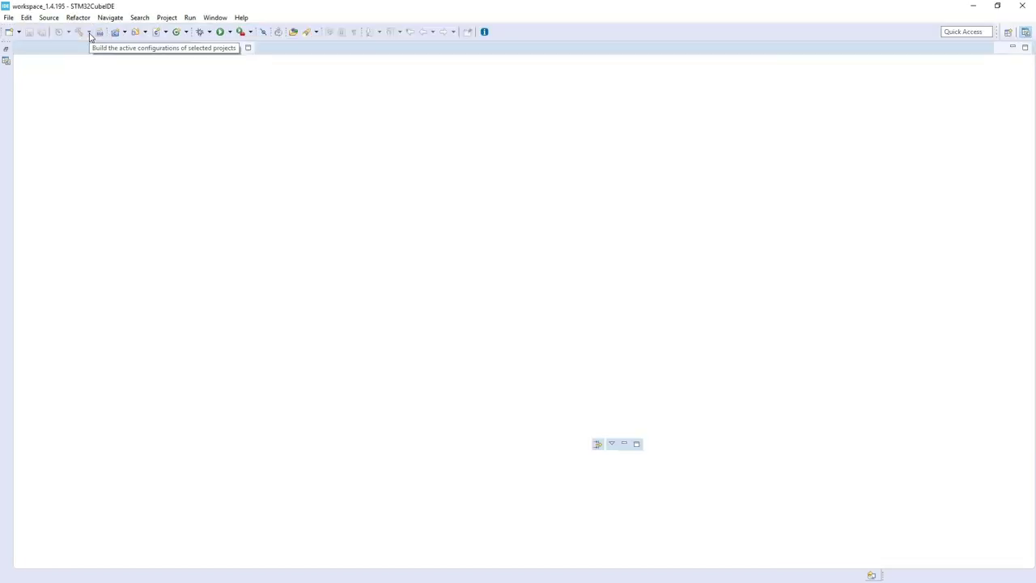
{"action": "left_click", "coordinate": [9, 61]}
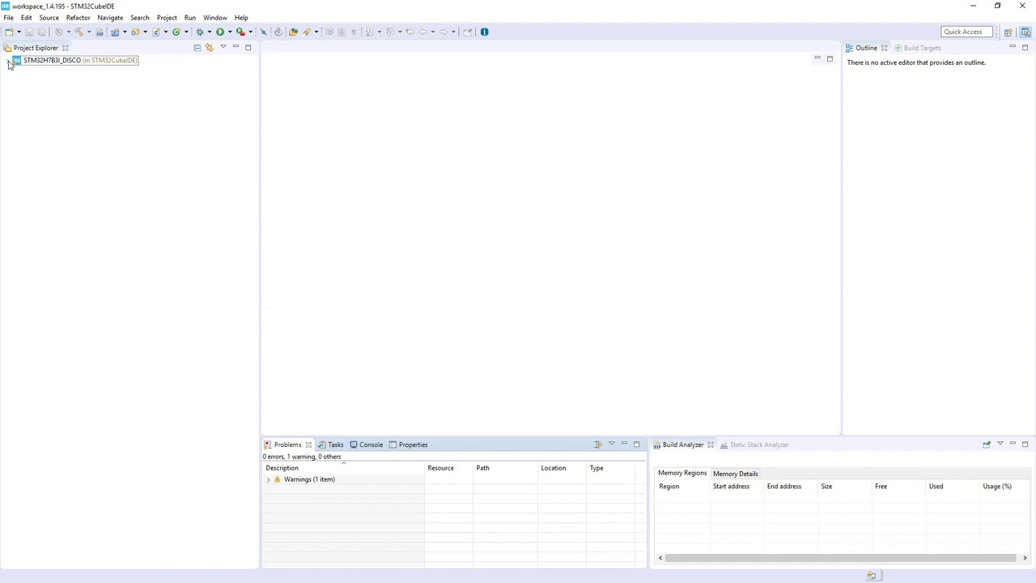
{"action": "left_click", "coordinate": [16, 79]}
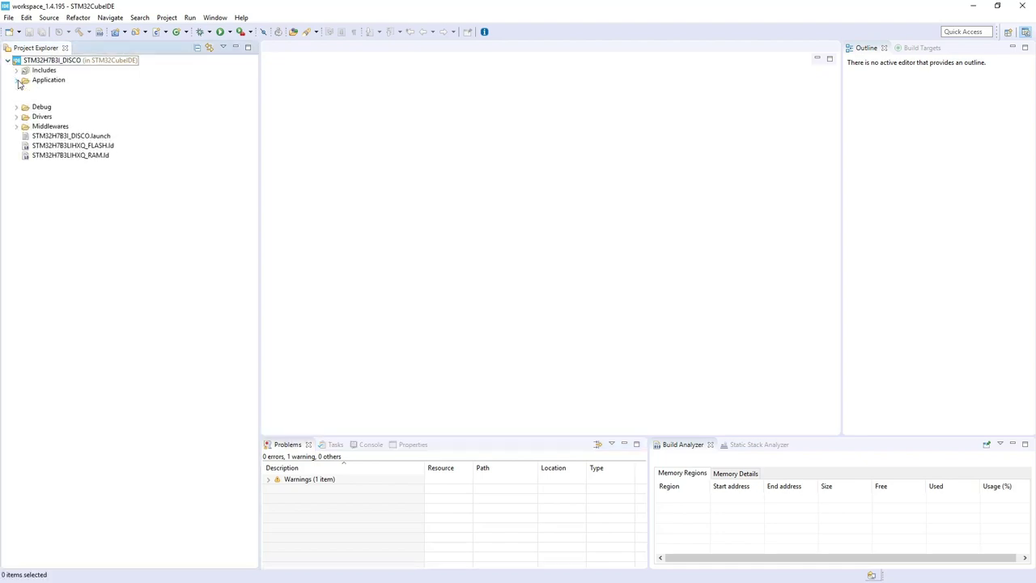
{"action": "left_click", "coordinate": [25, 99]}
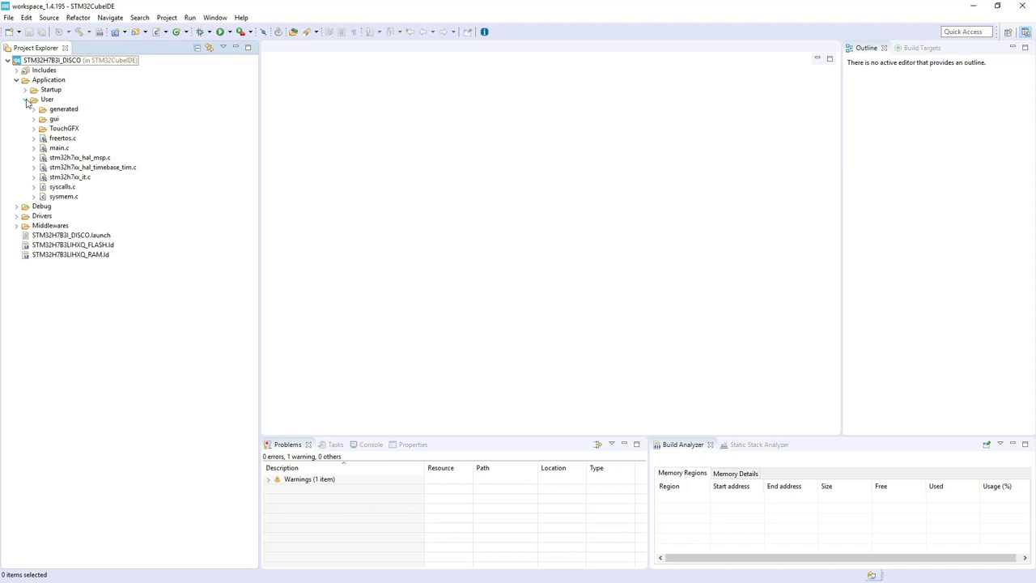
{"action": "left_click", "coordinate": [33, 129]}
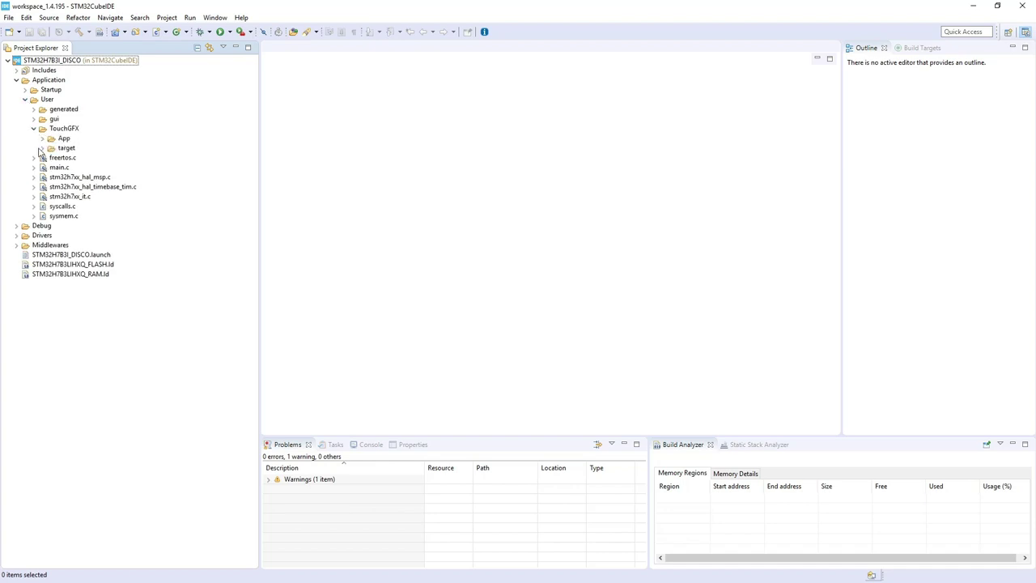
{"action": "left_click", "coordinate": [42, 148]}
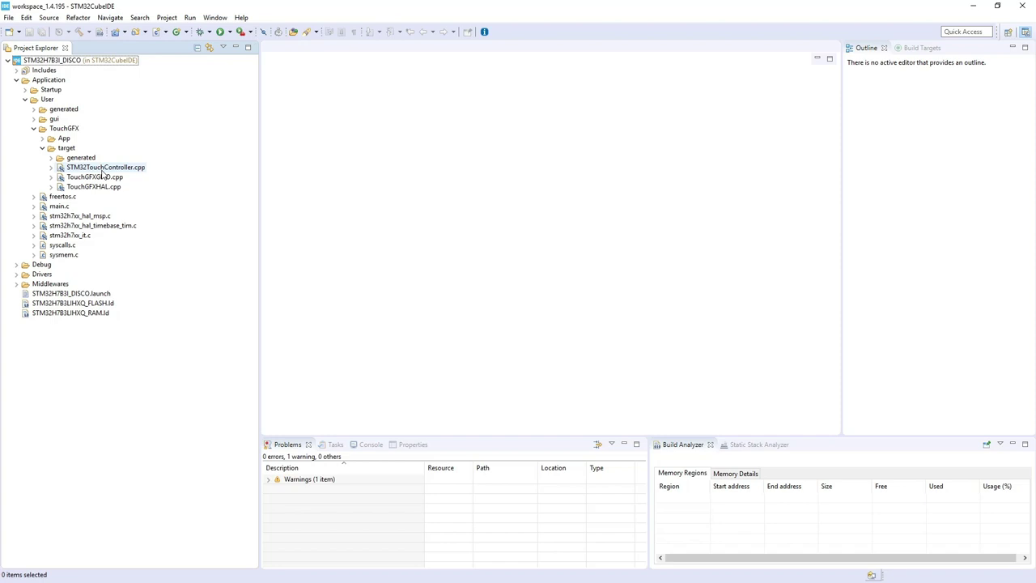
{"action": "left_click", "coordinate": [103, 170]}
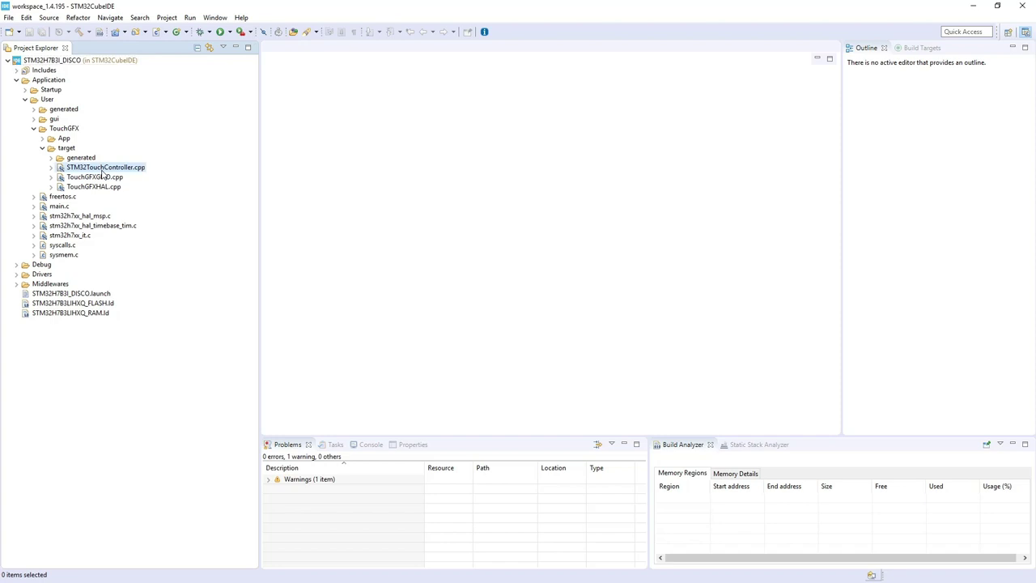
{"action": "double_click", "coordinate": [103, 172]}
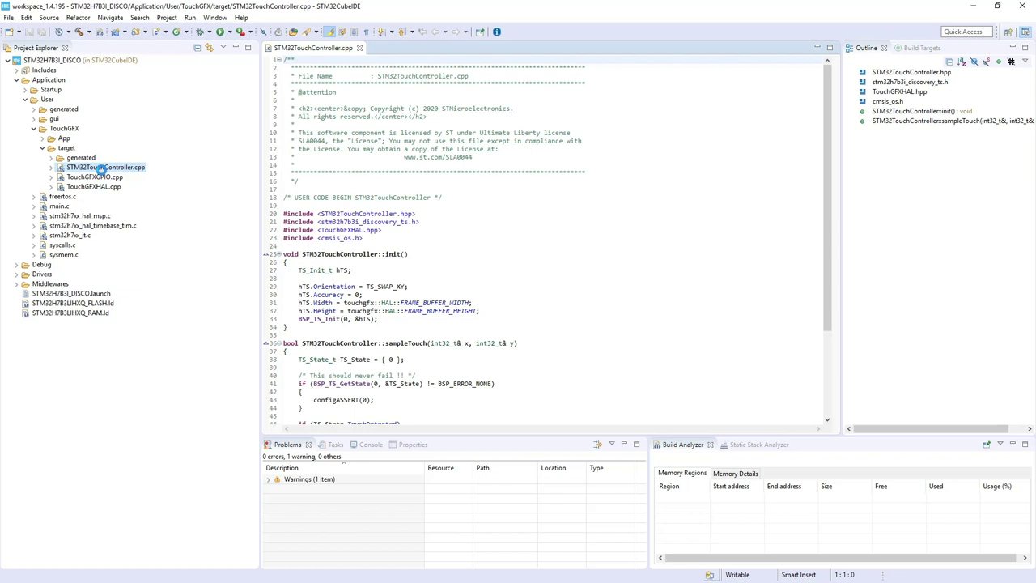
- Set the final return value of the sampleTouch function to true
{"action": "left_click", "coordinate": [380, 271]}
{"action": "scroll", "coordinate": [396, 341], "scroll_direction": "down", "scroll_amount": 4}
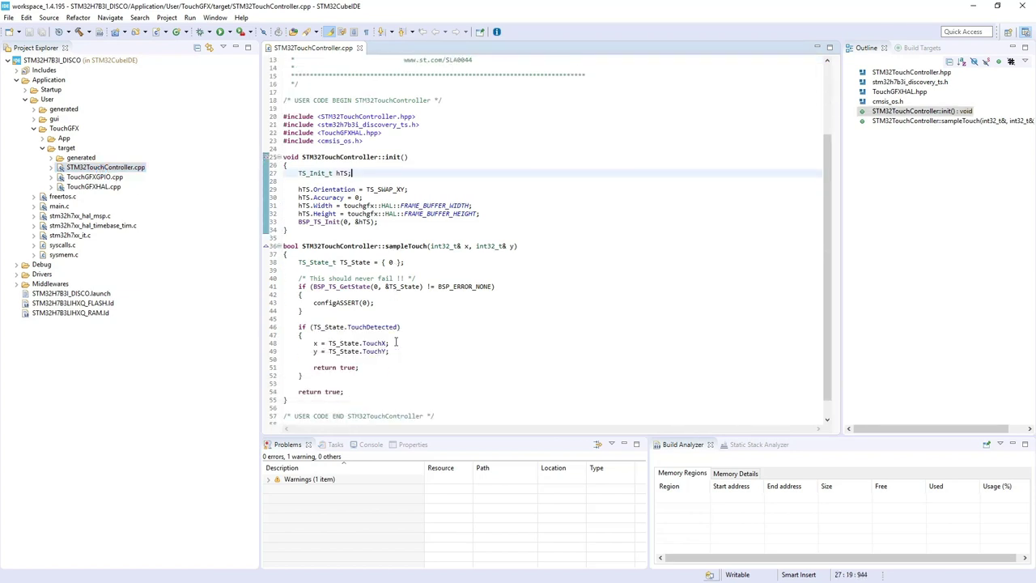
{"action": "double_click", "coordinate": [338, 393]}
{"action": "type", "text": "true"}
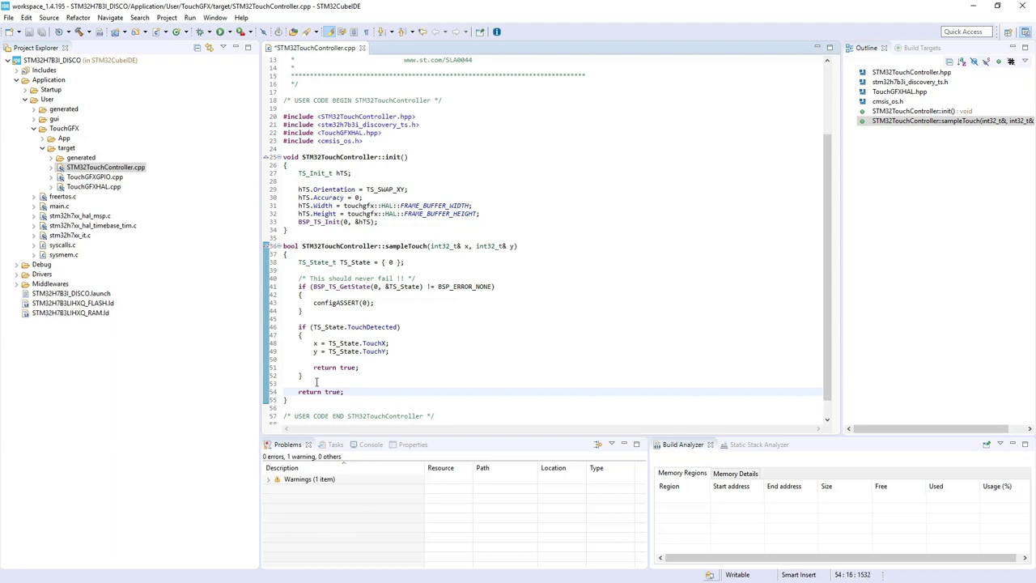
- Comment out all of the sampleTouch body above the final return statement and save the file
{"action": "left_click_drag", "start_coordinate": [302, 376], "coordinate": [282, 263]}
{"action": "key", "text": "ctrl+slash"}
{"action": "key", "text": "ctrl+s"}
{"action": "left_click", "coordinate": [287, 255]}
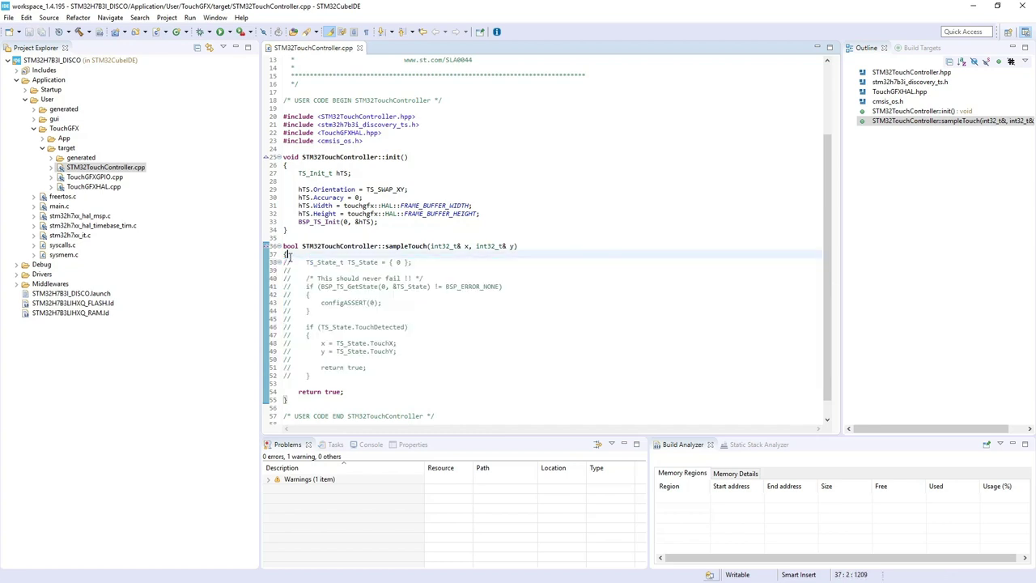
- Build the STM32H7B3I_DISCO project in the Debug configuration and review the end of the build console output
{"action": "left_click", "coordinate": [69, 63]}
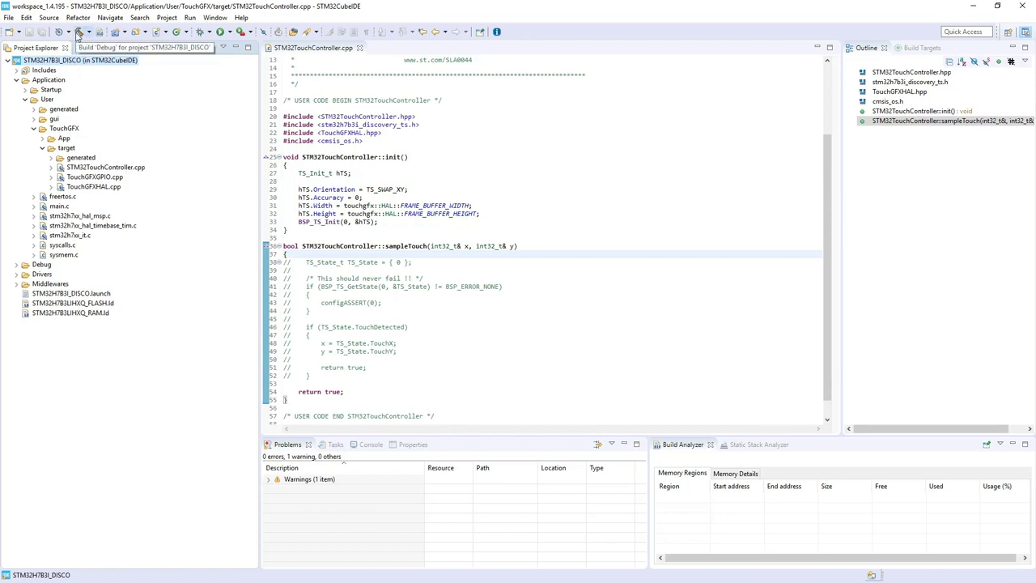
{"action": "left_click", "coordinate": [79, 34]}
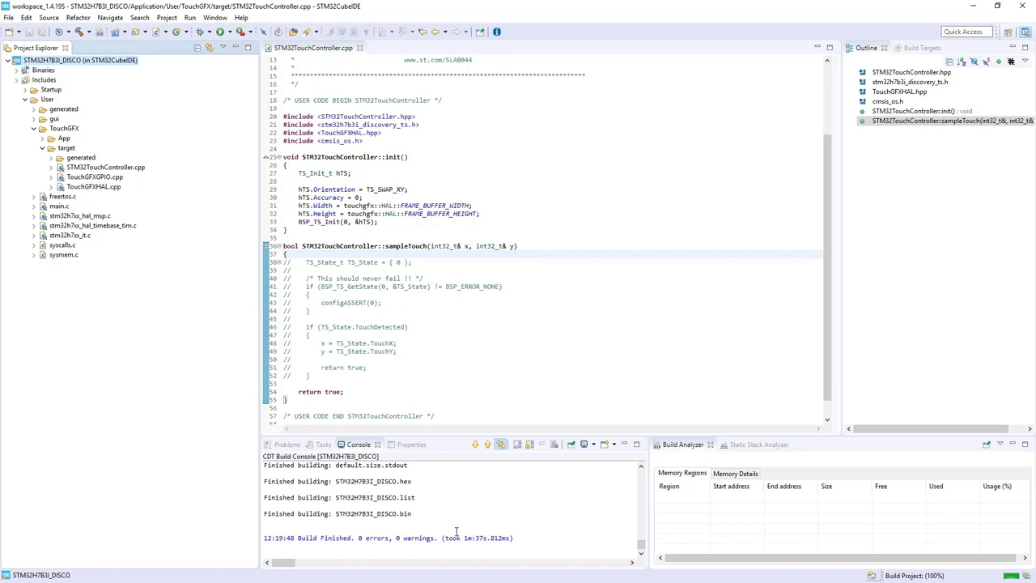
{"action": "left_click", "coordinate": [430, 514]}
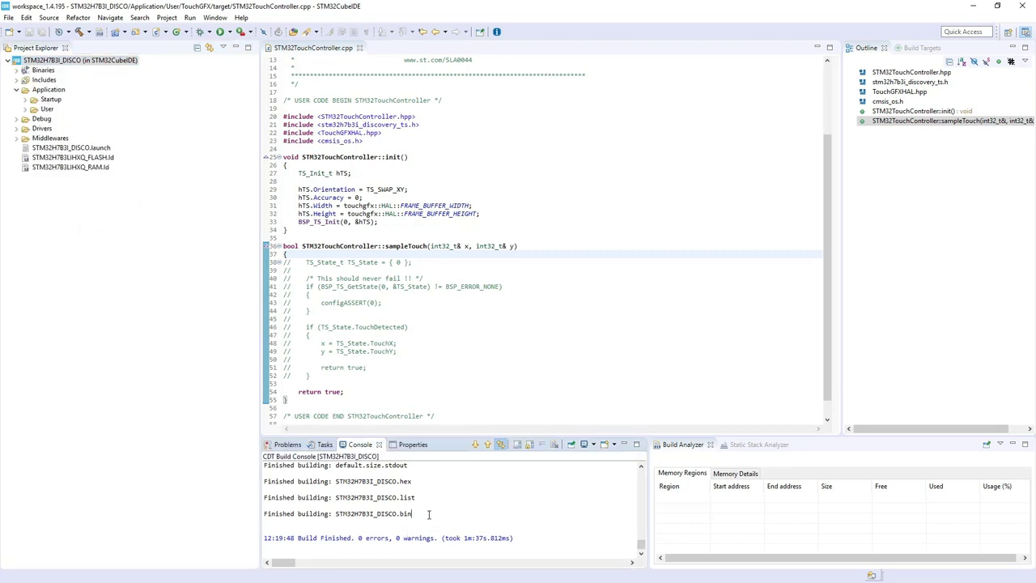
{"action": "scroll", "coordinate": [429, 515], "scroll_direction": "up", "scroll_amount": 1}
{"action": "left_click_drag", "start_coordinate": [412, 539], "coordinate": [264, 505]}
{"action": "left_click", "coordinate": [441, 513]}
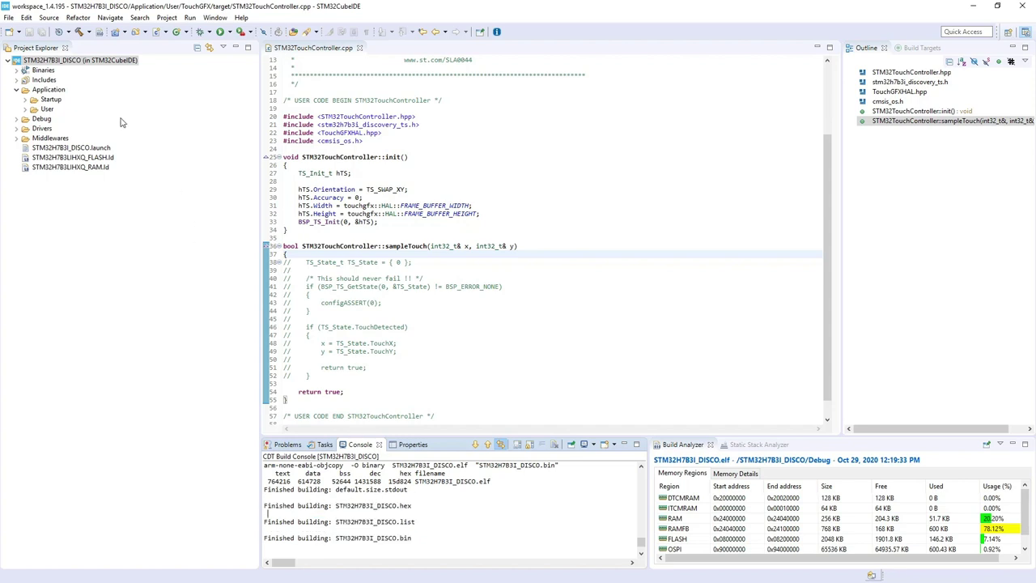
- Start debugging the STM32H7B3I_DISCO project as an STM32 Cortex-M C/C++ Application
{"action": "left_click", "coordinate": [120, 62]}
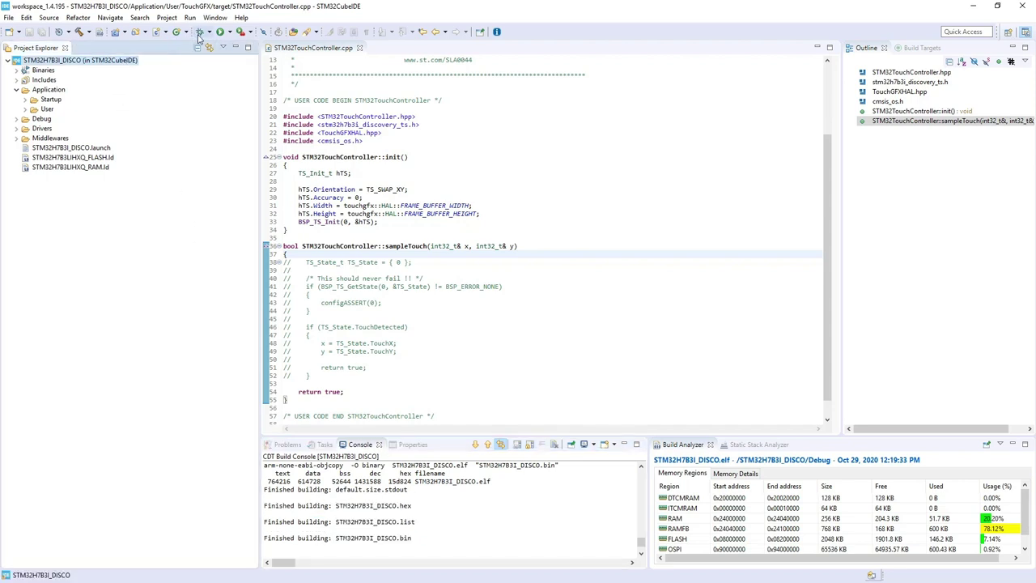
{"action": "left_click", "coordinate": [209, 33]}
{"action": "mouse_move", "coordinate": [226, 60]}
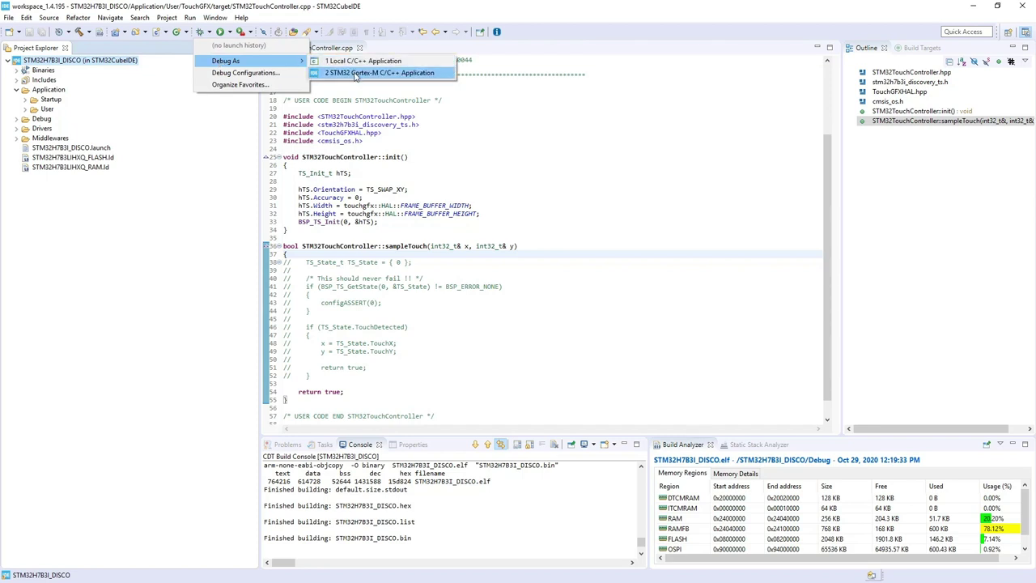
{"action": "left_click", "coordinate": [354, 75]}
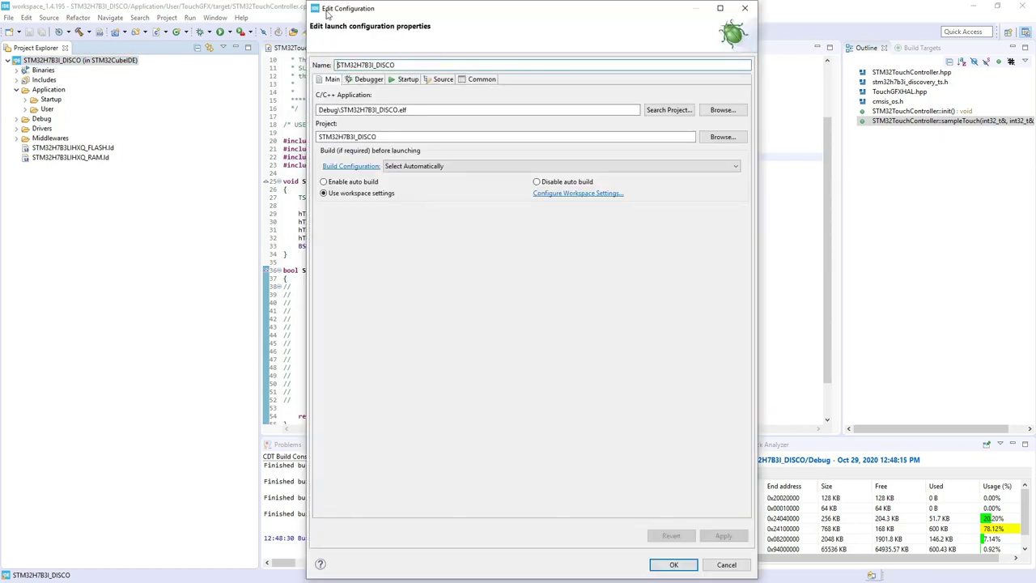
- Enable the external loader in the launch configuration's debugger settings and scan for available loaders
{"action": "left_click", "coordinate": [360, 81]}
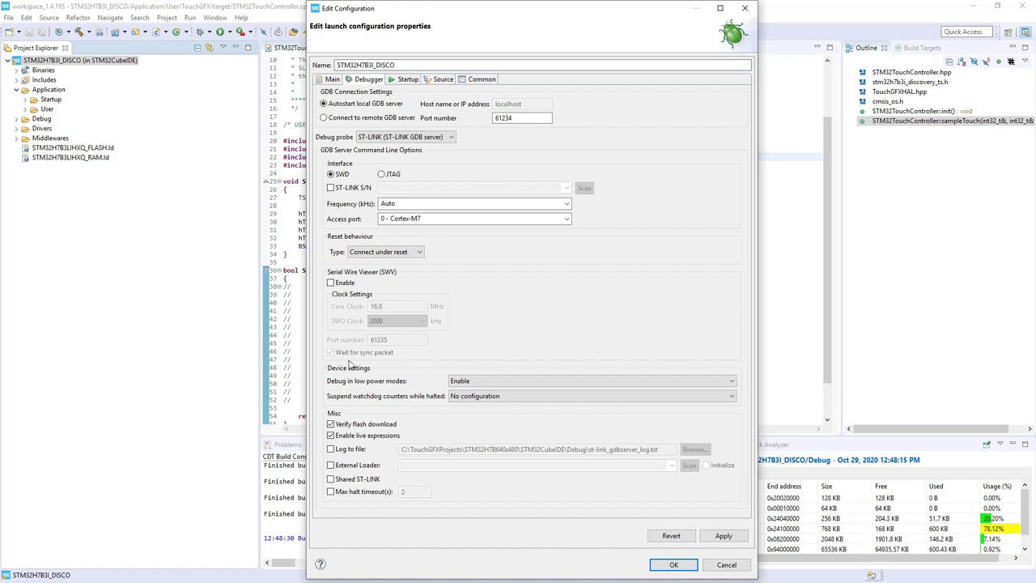
{"action": "left_click", "coordinate": [340, 467]}
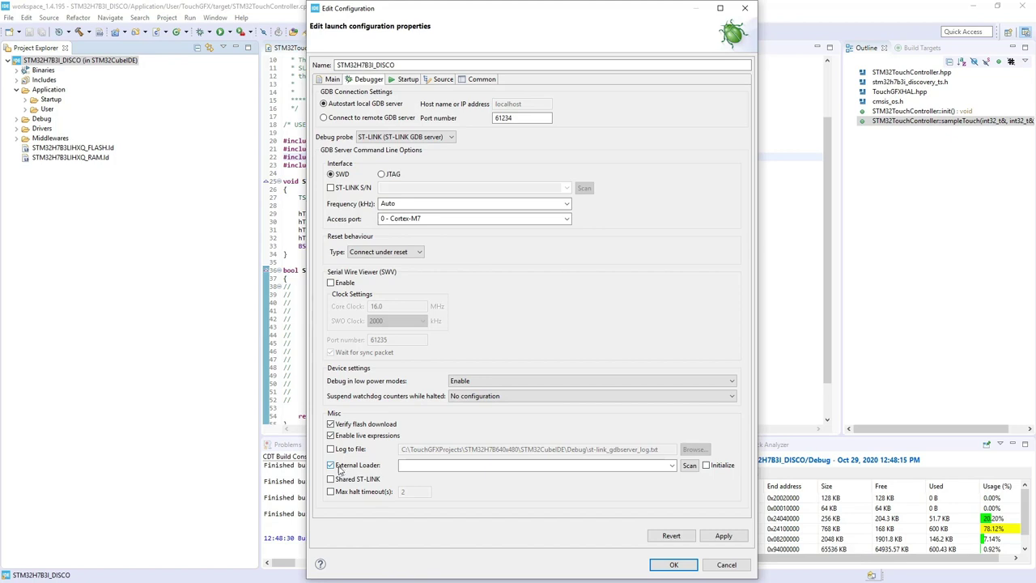
{"action": "left_click", "coordinate": [421, 466]}
{"action": "left_click", "coordinate": [692, 467]}
{"action": "left_click", "coordinate": [691, 467]}
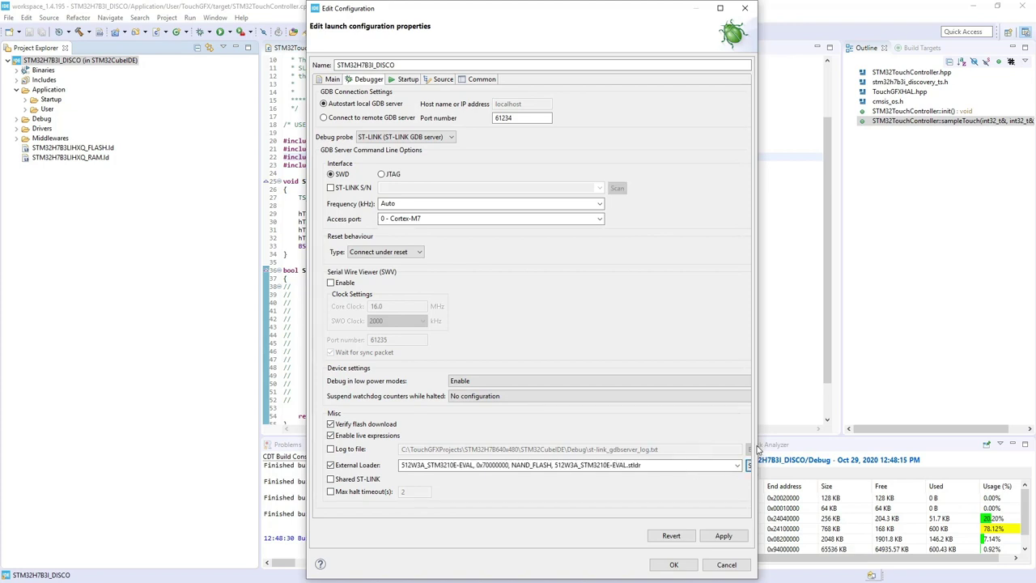
- Choose MX25LM51245G_STM32H7B3I_DISCO at 0x90000000 as the external loader, apply the configuration and launch the debug session
{"action": "left_click_drag", "start_coordinate": [757, 452], "coordinate": [759, 453]}
{"action": "left_click", "coordinate": [745, 466]}
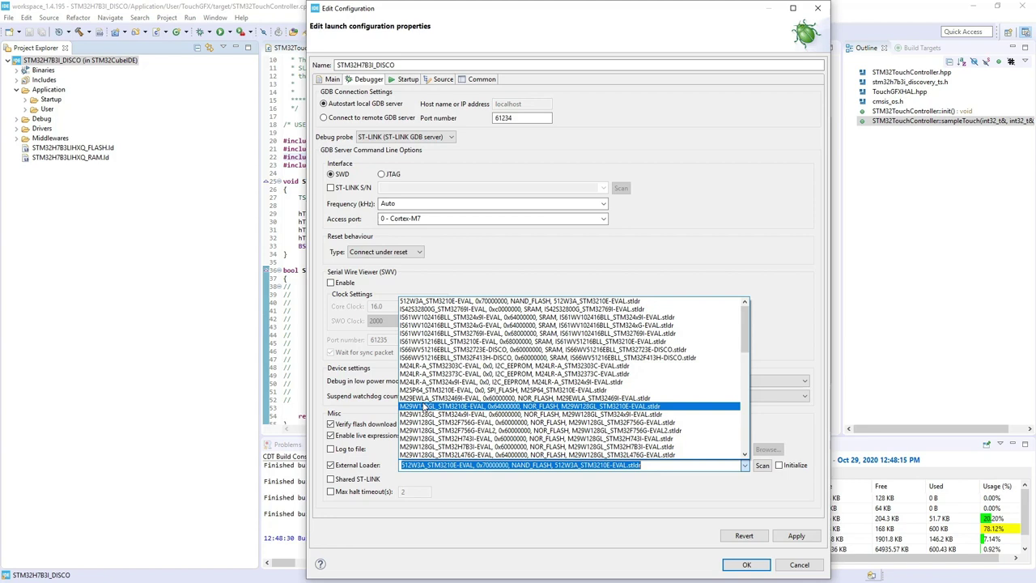
{"action": "scroll", "coordinate": [424, 406], "scroll_direction": "down", "scroll_amount": 4}
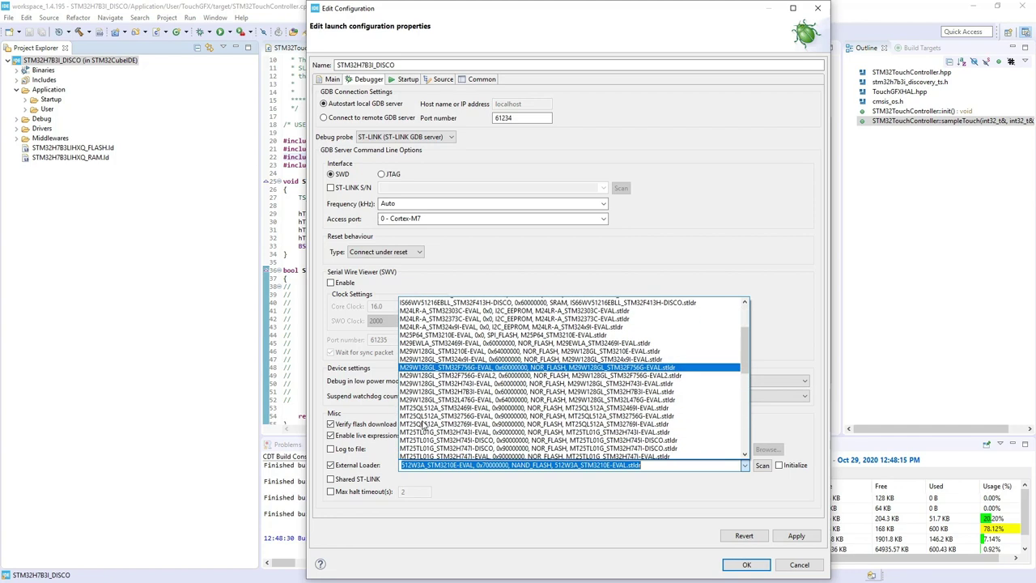
{"action": "scroll", "coordinate": [422, 427], "scroll_direction": "down", "scroll_amount": 2}
{"action": "scroll", "coordinate": [423, 425], "scroll_direction": "down", "scroll_amount": 3}
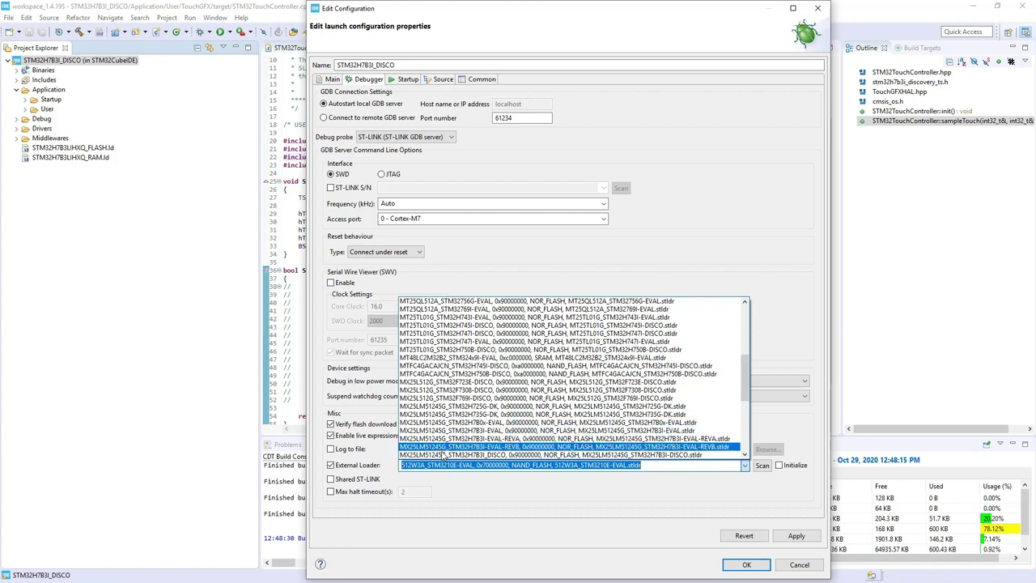
{"action": "left_click", "coordinate": [443, 456]}
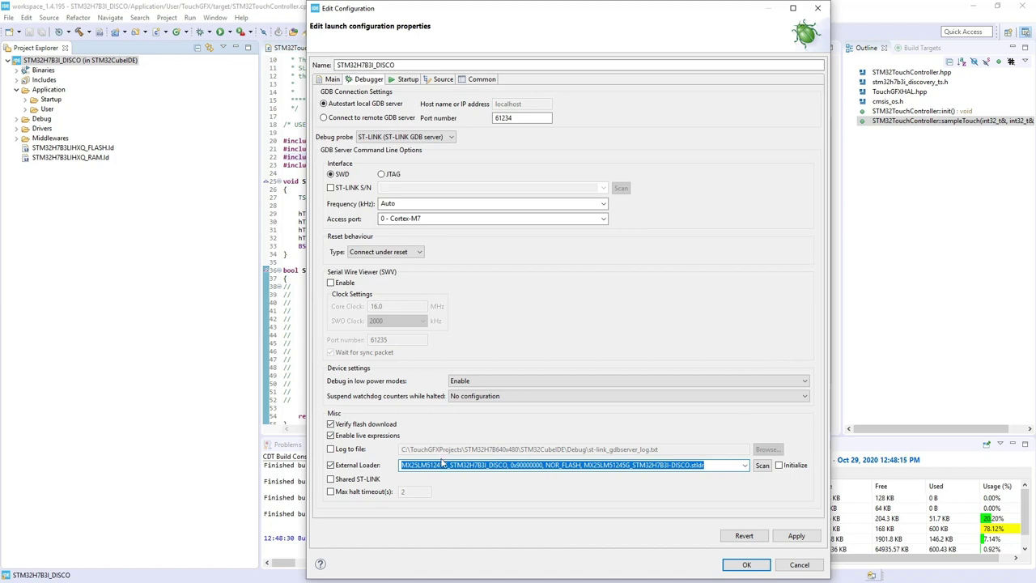
{"action": "left_click", "coordinate": [795, 536]}
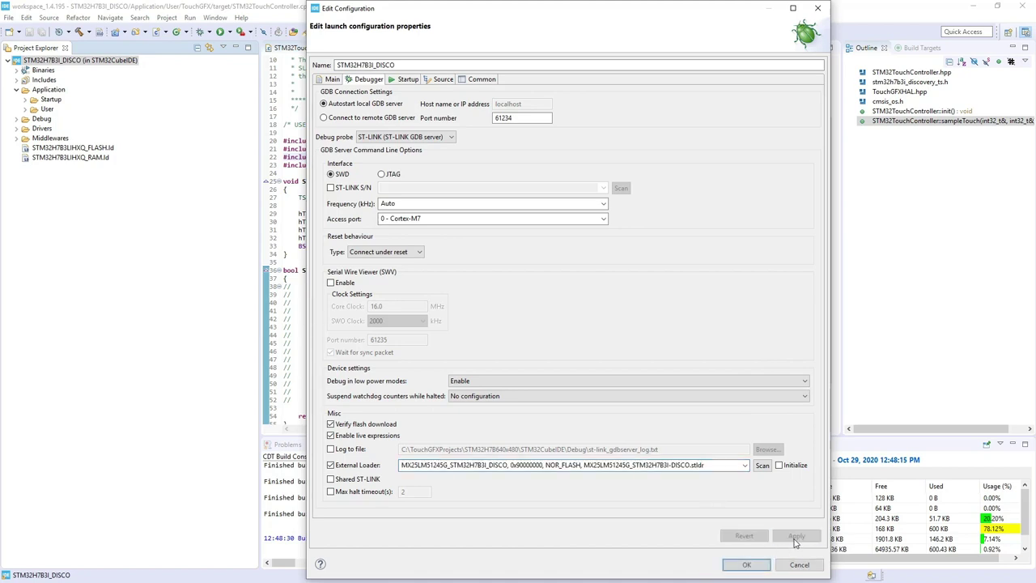
{"action": "left_click", "coordinate": [745, 565]}
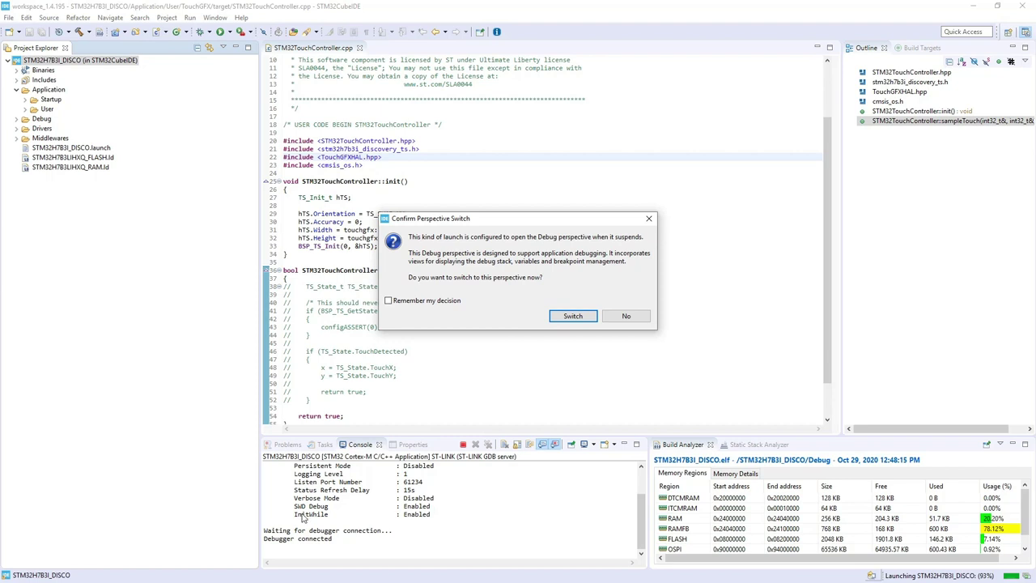
- Switch to the Debug perspective, remembering that decision, and resume the program halted at MPU_Config() in main
{"action": "left_click", "coordinate": [435, 305]}
{"action": "left_click", "coordinate": [573, 316]}
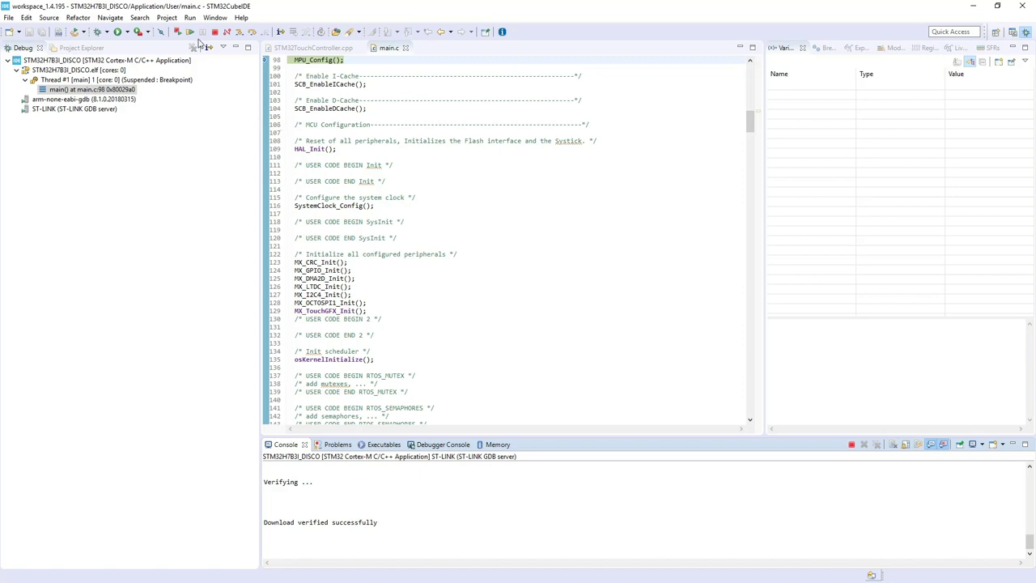
{"action": "left_click", "coordinate": [190, 35]}
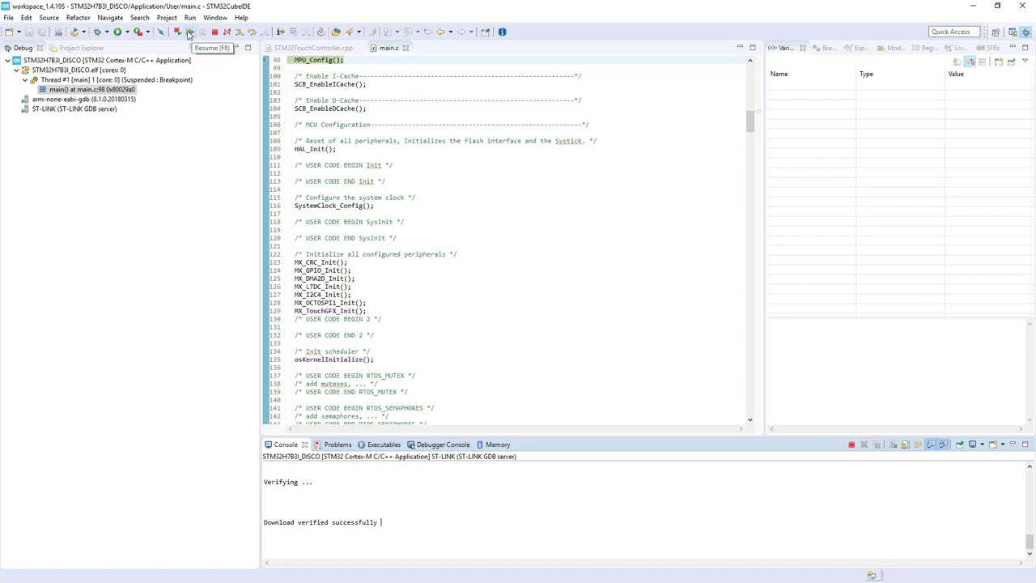